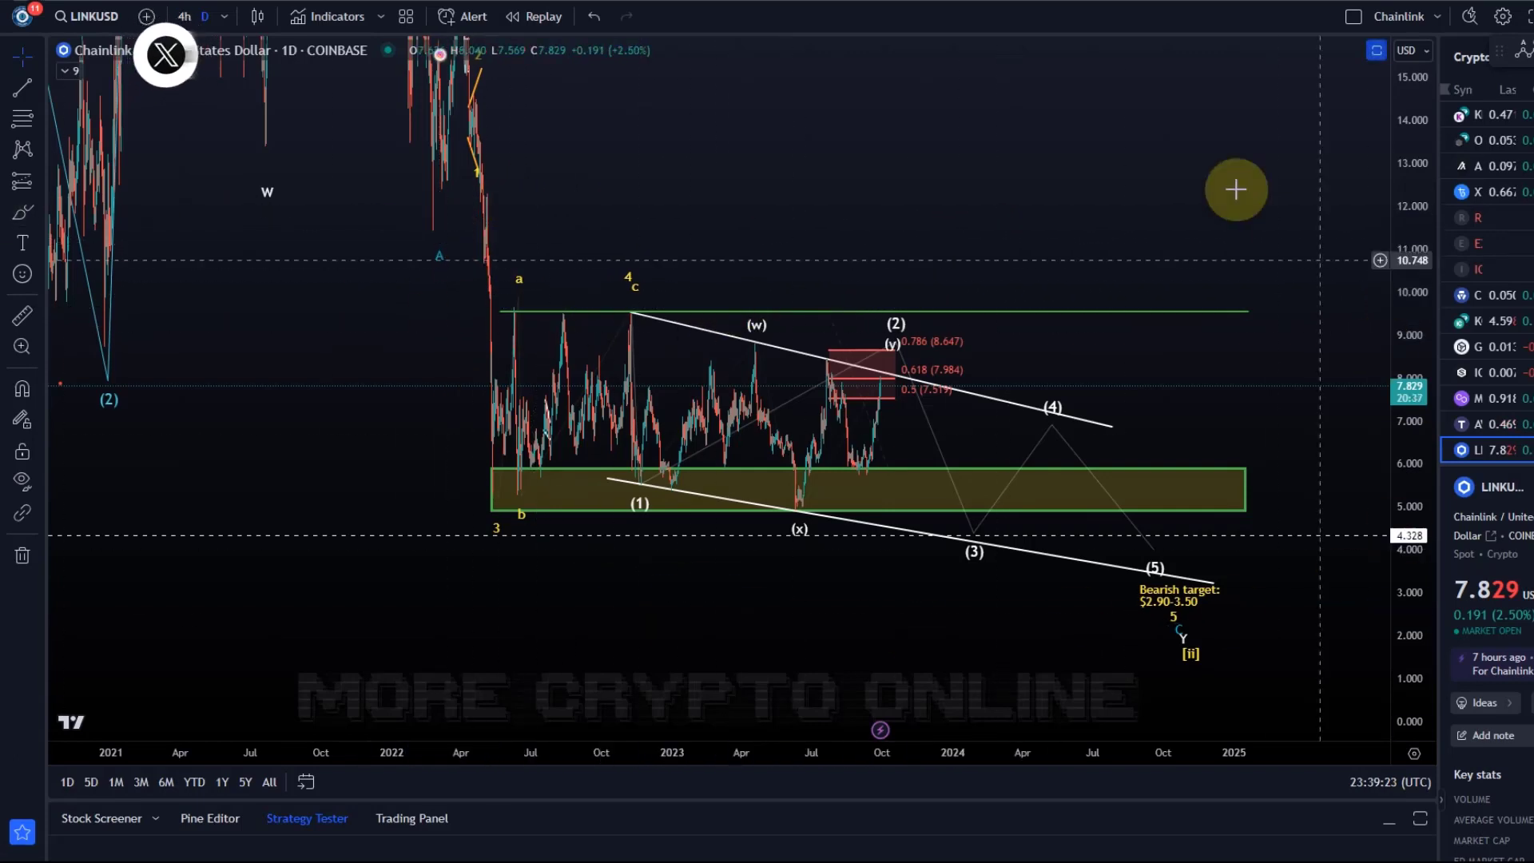
# Load the saved 'LINK long-term' layout, found by searching 'lin'
pyautogui.click(1436, 16)
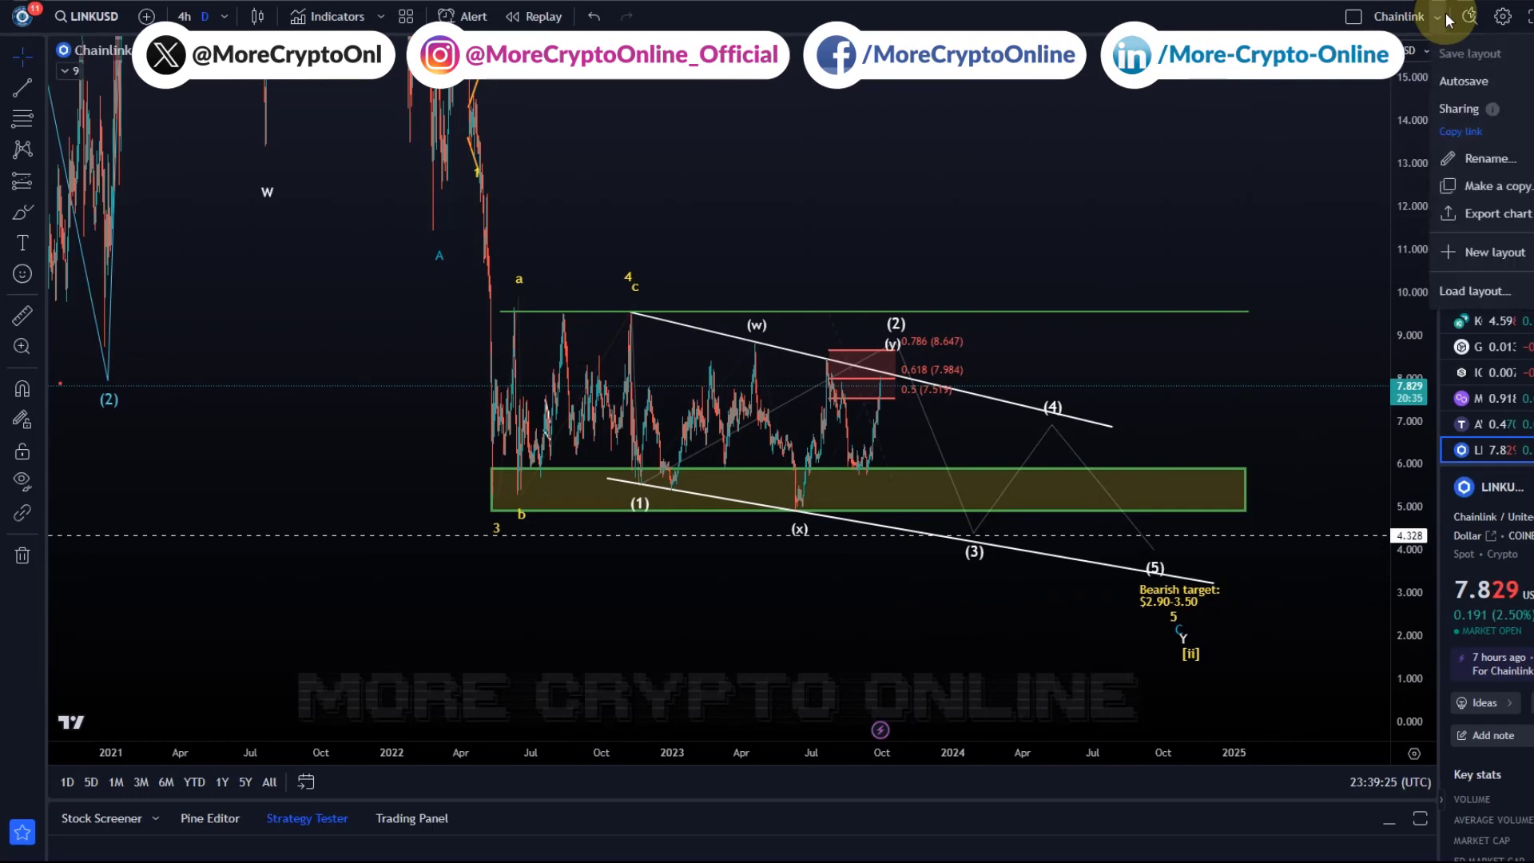
pyautogui.click(1470, 502)
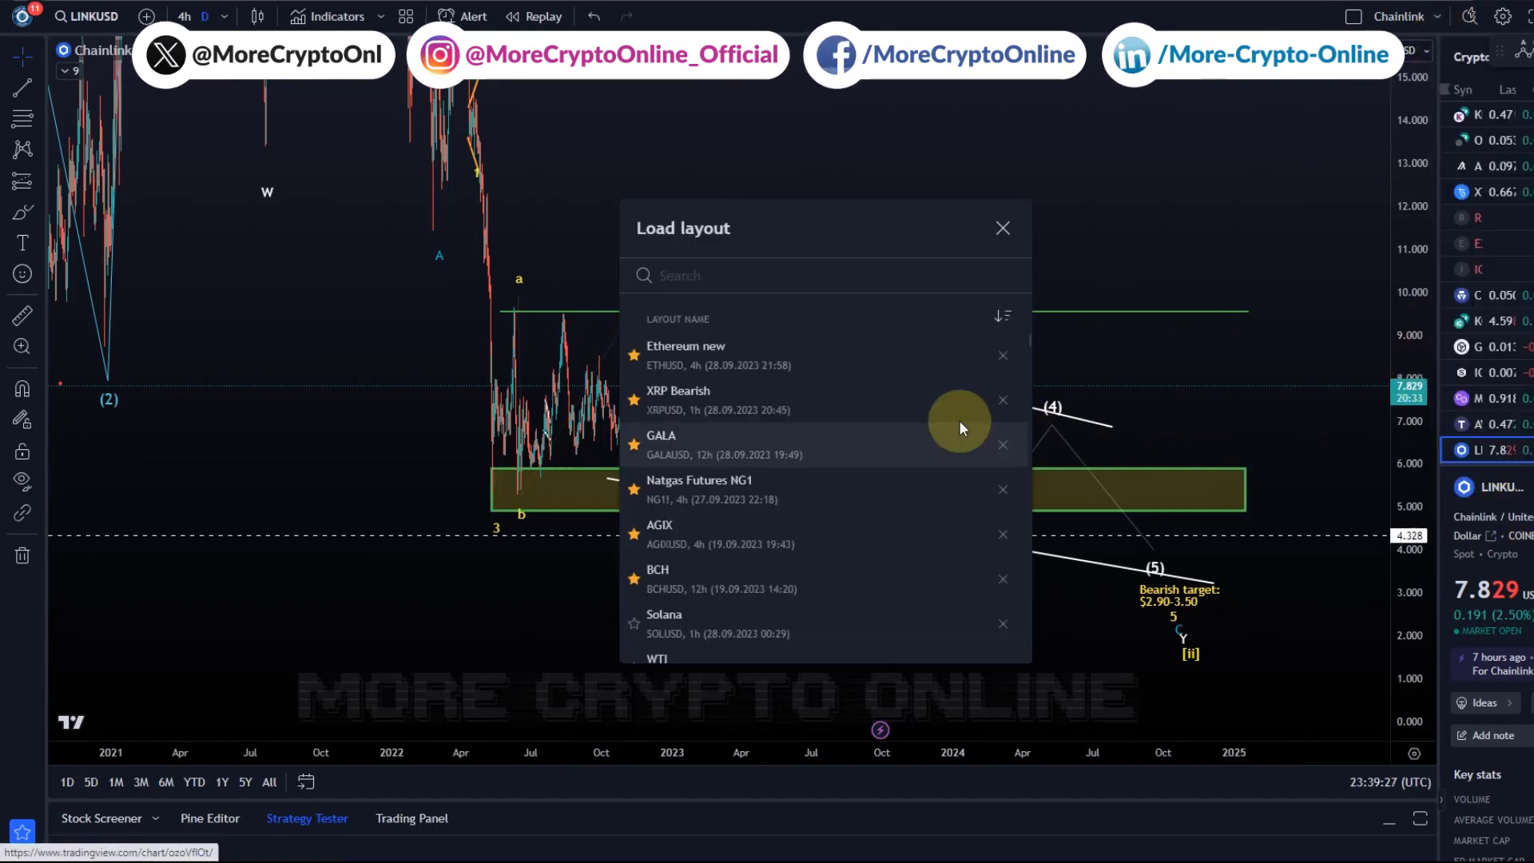
pyautogui.scroll(-4, 721, 396)
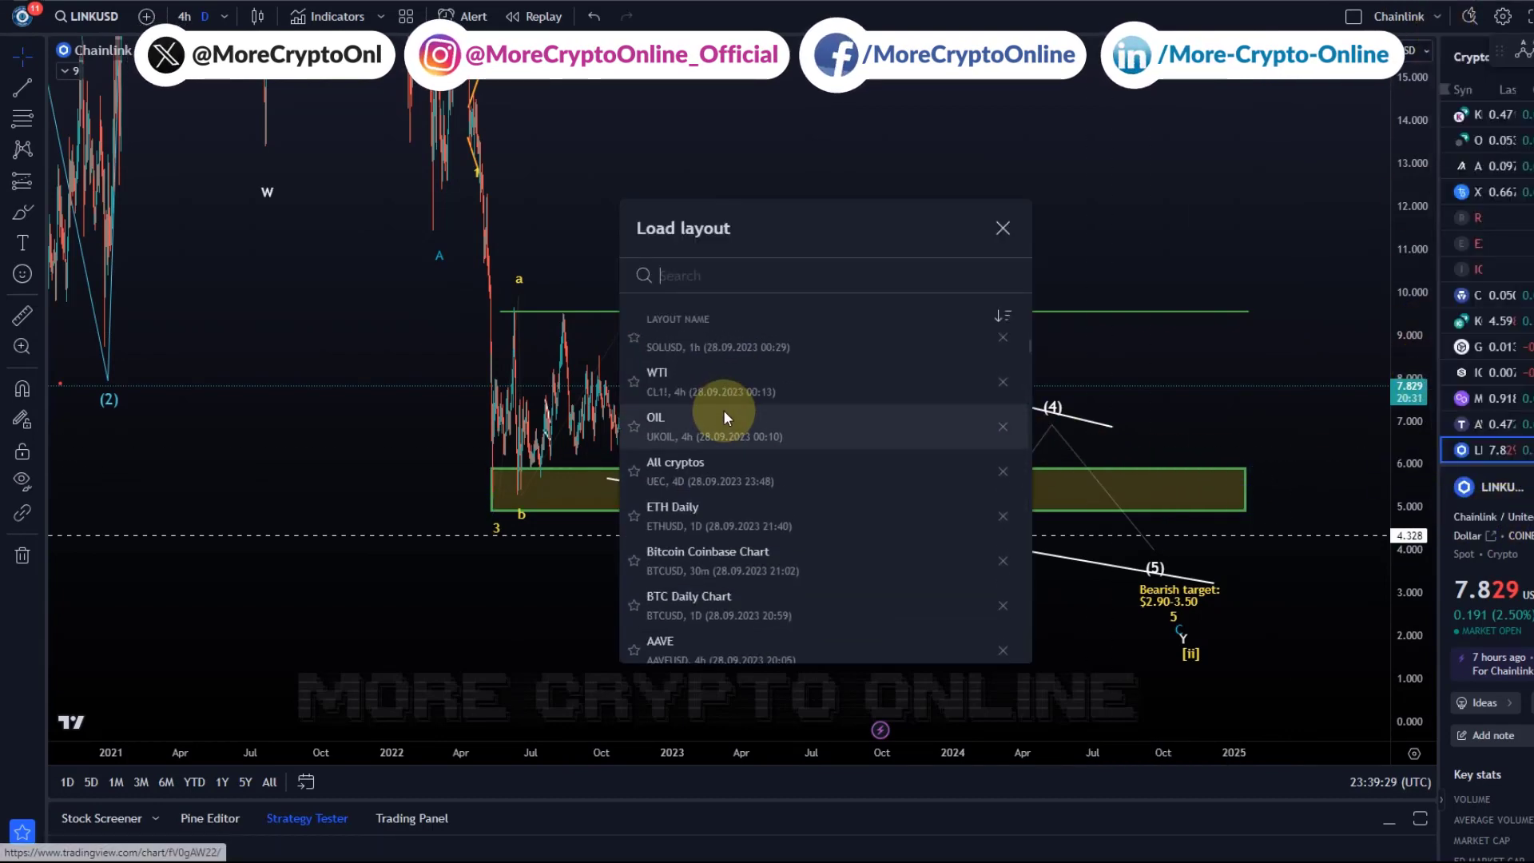
pyautogui.write('lin')
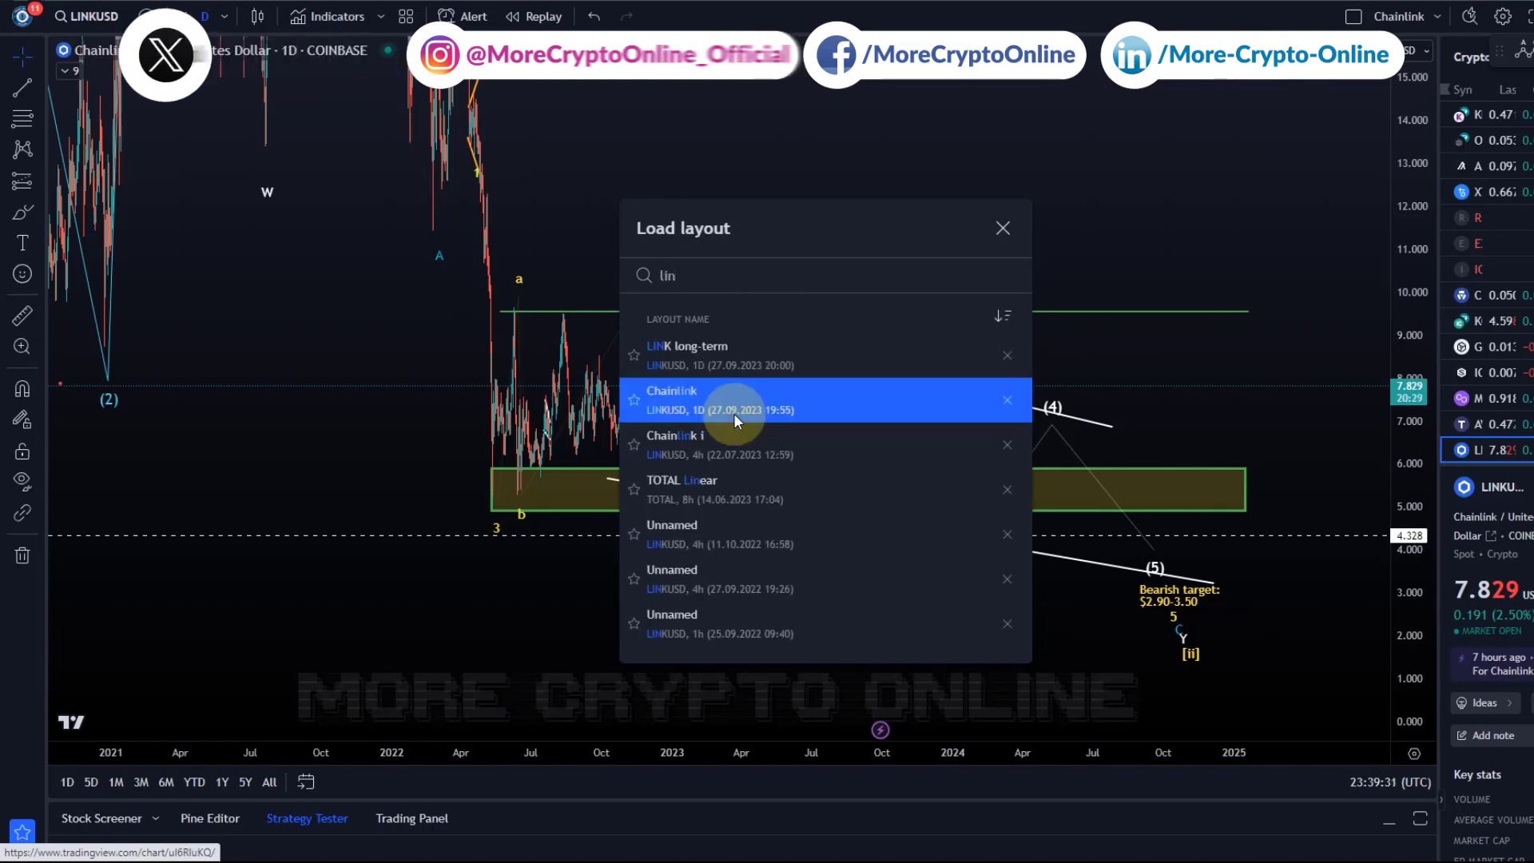
pyautogui.click(777, 357)
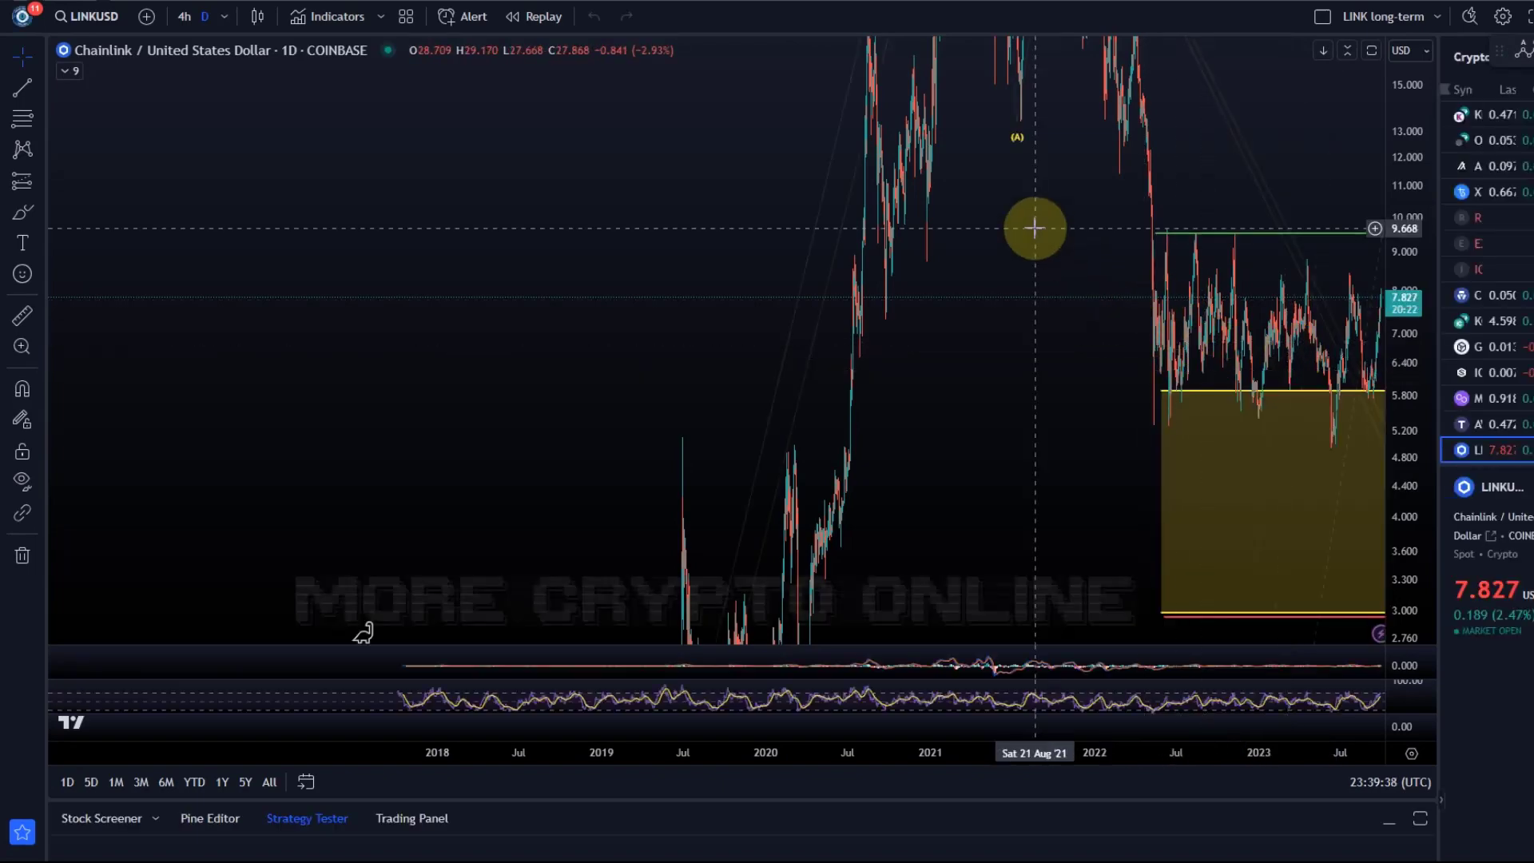
# Fit the full LINK history since 2018 in view, including the upper Fibonacci targets
pyautogui.moveTo(1037, 302); pyautogui.dragTo(739, 363)
pyautogui.scroll(1, 739, 363)
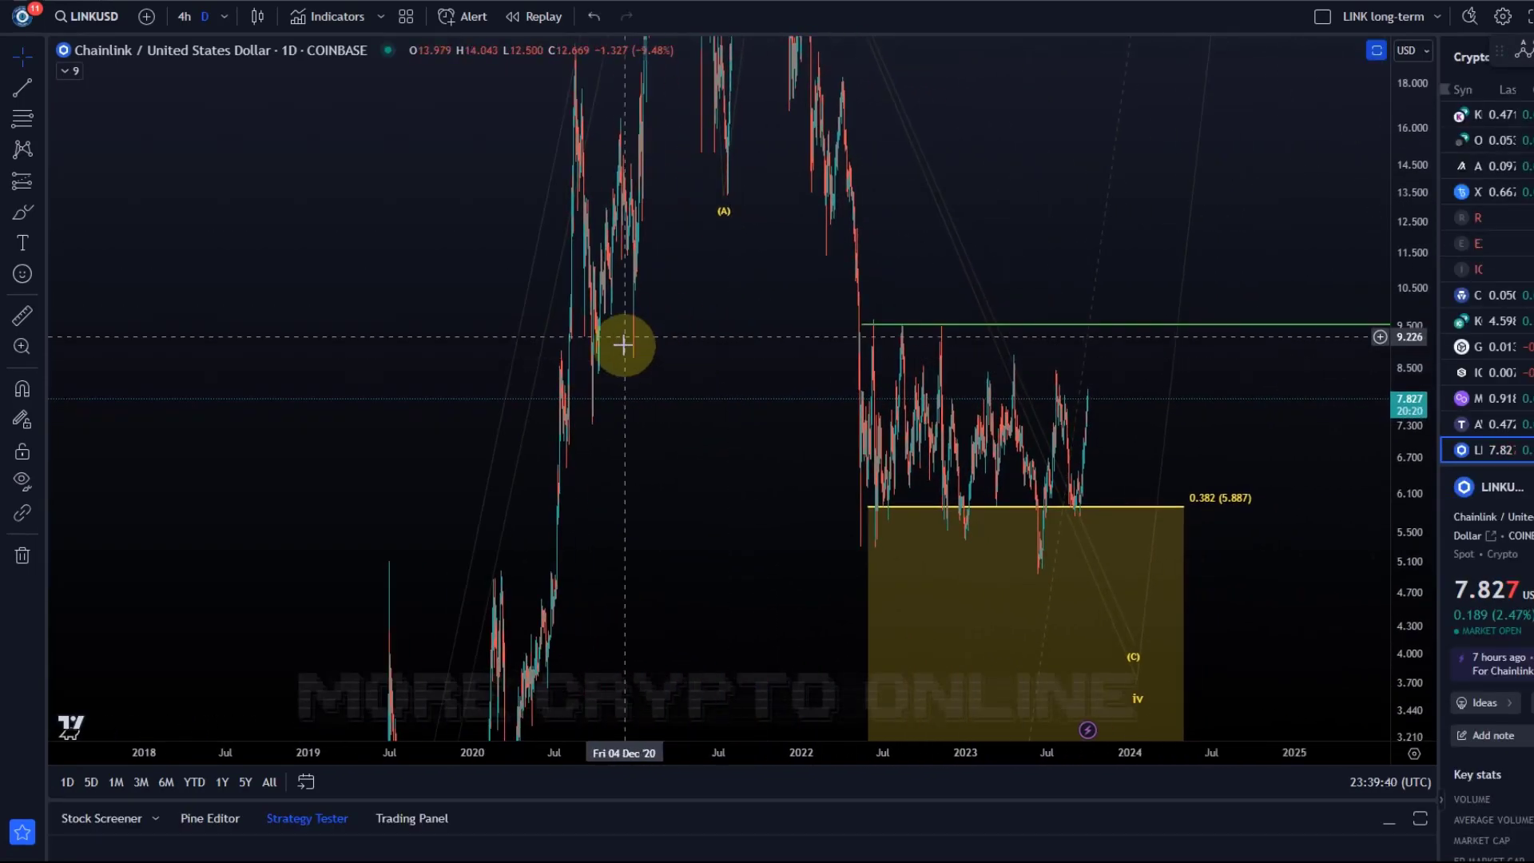
pyautogui.scroll(1, 623, 352)
pyautogui.moveTo(1426, 210); pyautogui.dragTo(1496, 663)
pyautogui.moveTo(678, 471); pyautogui.dragTo(568, 483)
pyautogui.scroll(-1, 713, 470)
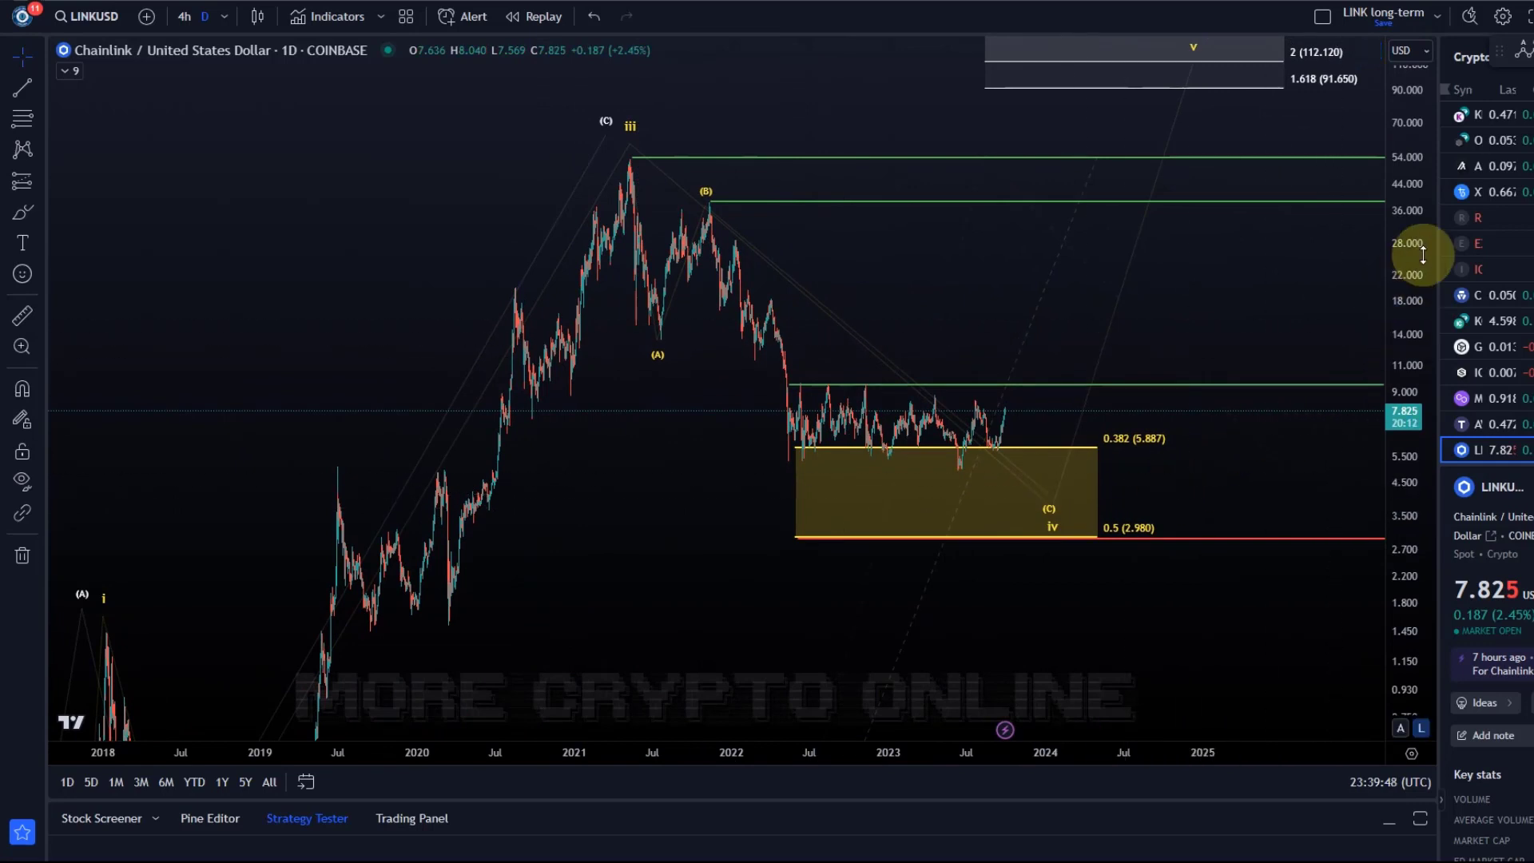
pyautogui.moveTo(1422, 248); pyautogui.dragTo(1385, 479)
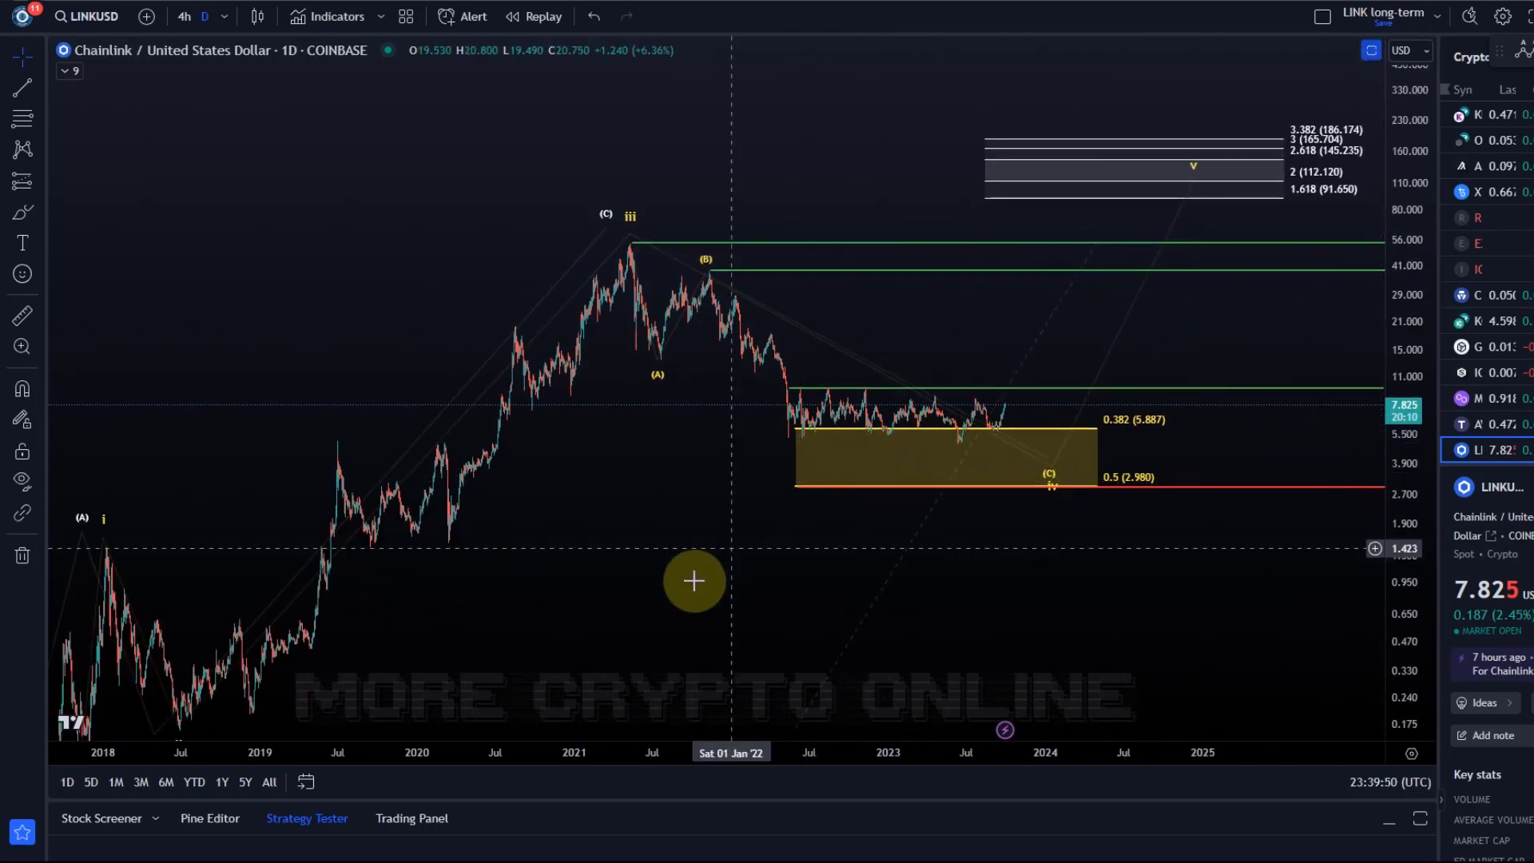
pyautogui.moveTo(692, 582); pyautogui.dragTo(842, 458)
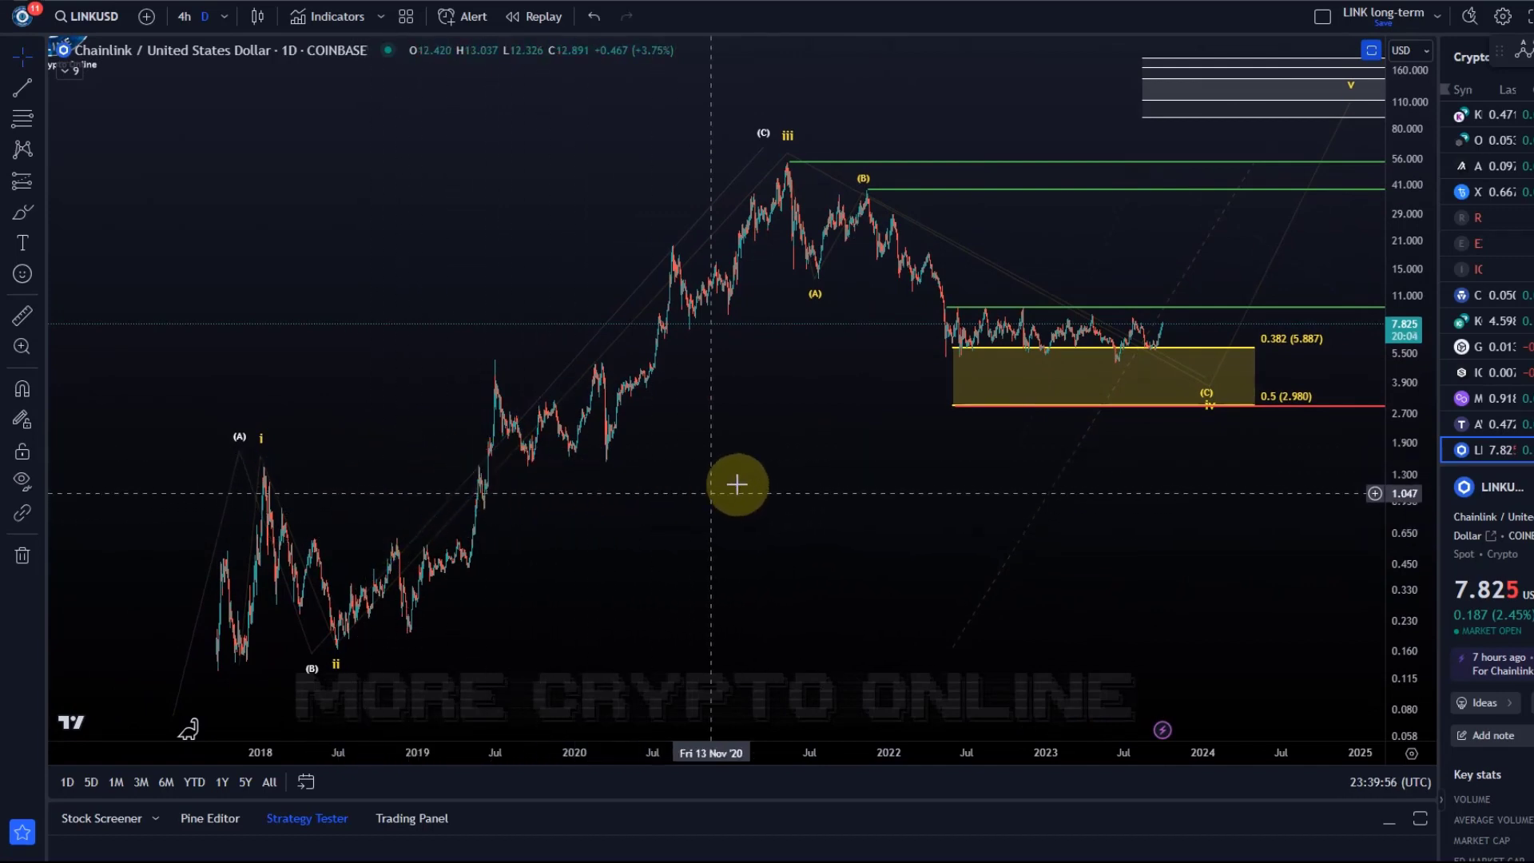
# Select and deselect the Elliott wave drawing, then pick the Brush tool
pyautogui.click(1134, 351)
pyautogui.click(512, 377)
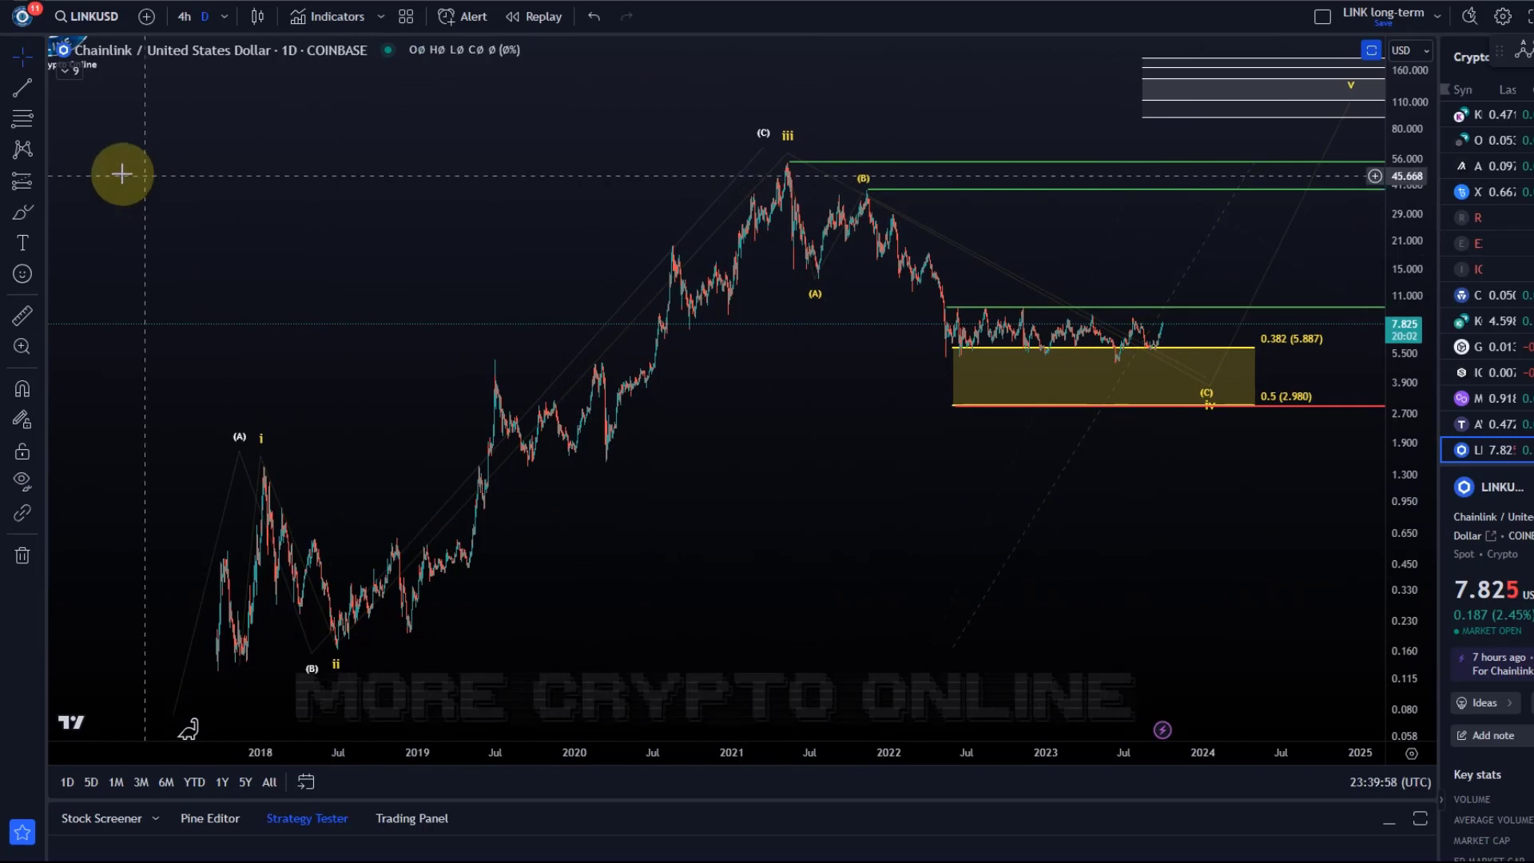
pyautogui.click(29, 214)
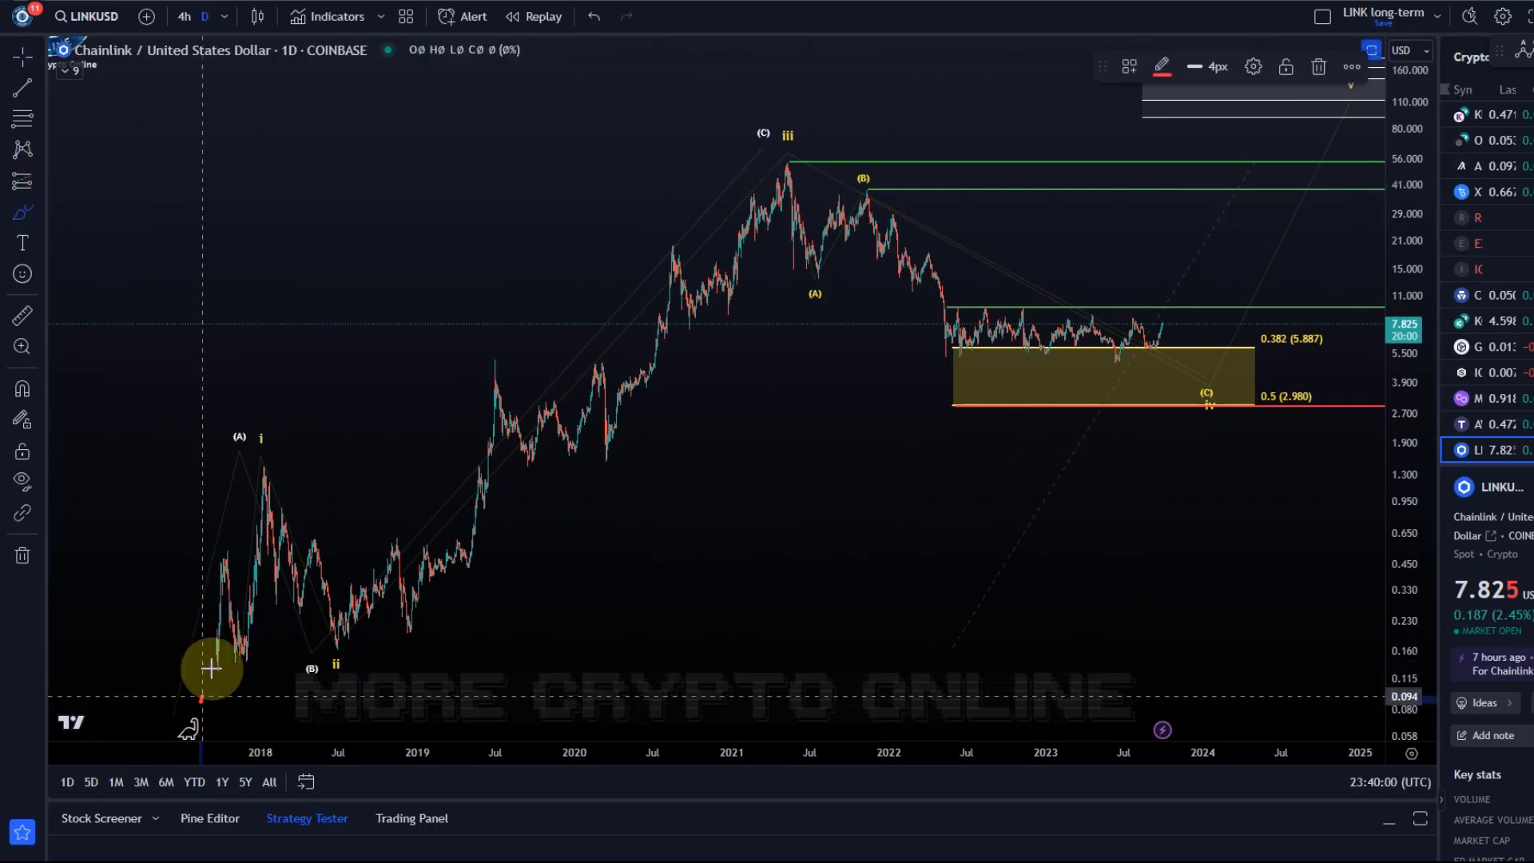
pyautogui.moveTo(202, 701)
pyautogui.mouseDown()
pyautogui.moveTo(264, 455)
pyautogui.moveTo(353, 633)
pyautogui.moveTo(703, 314)
pyautogui.moveTo(803, 170)
pyautogui.moveTo(1118, 361)
pyautogui.moveTo(1190, 382)
pyautogui.moveTo(1316, 111)
pyautogui.mouseUp()
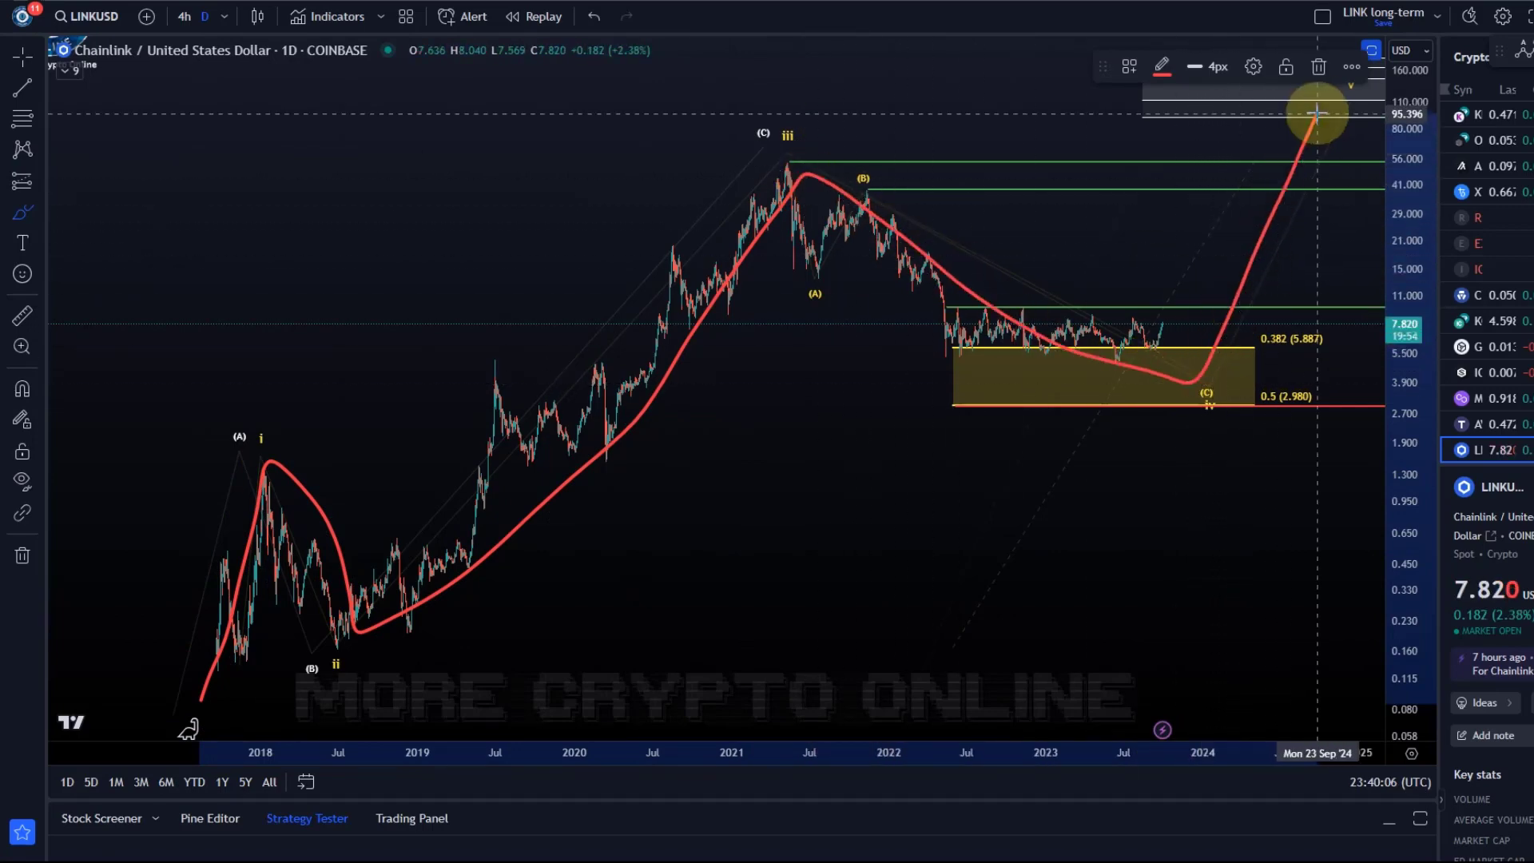
pyautogui.moveTo(1204, 435); pyautogui.dragTo(1006, 586)
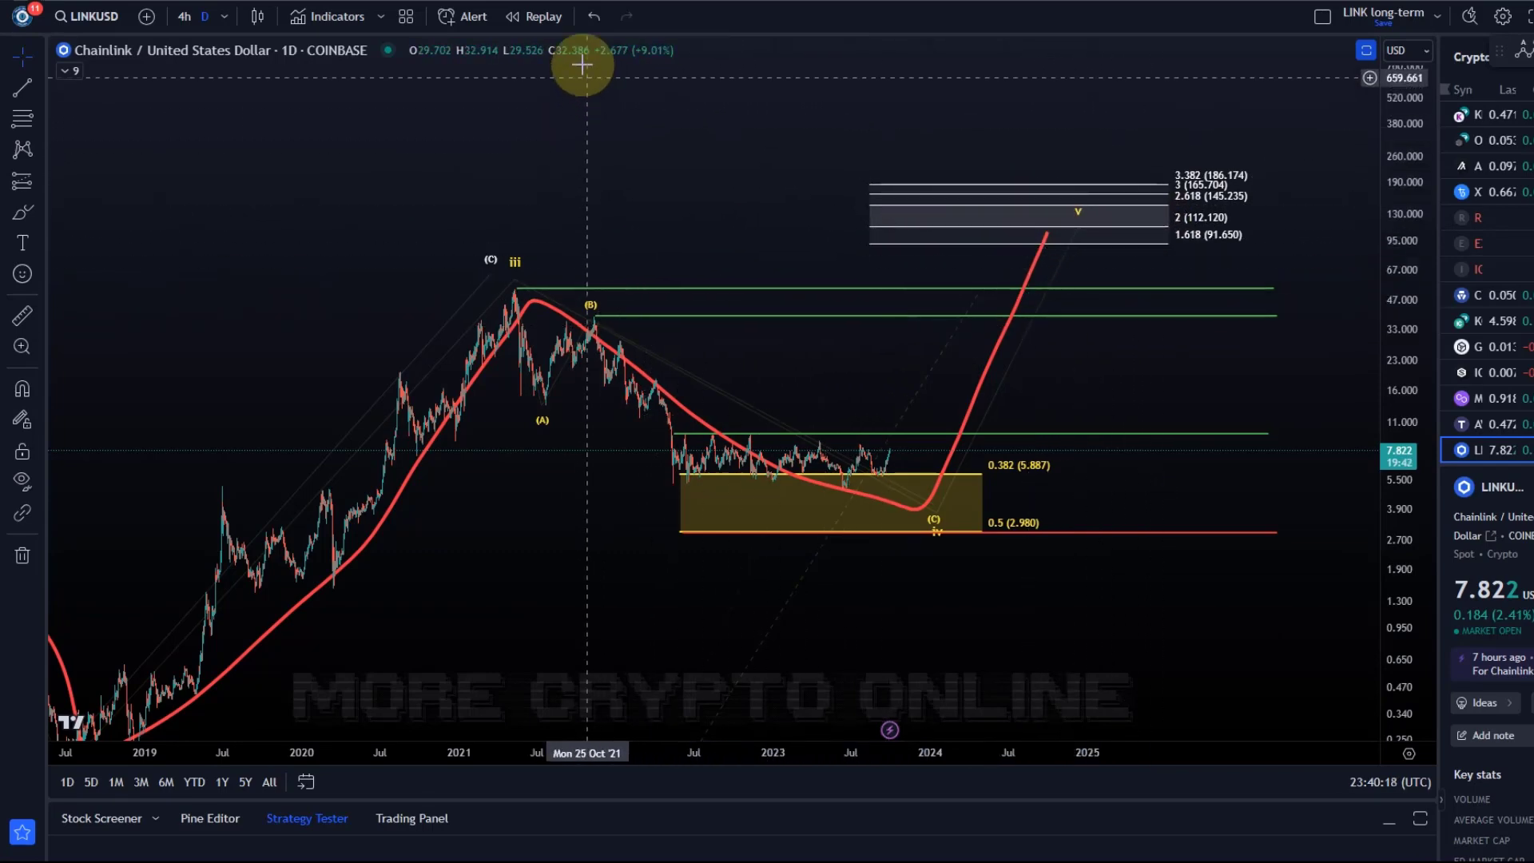
pyautogui.click(580, 33)
pyautogui.click(580, 33)
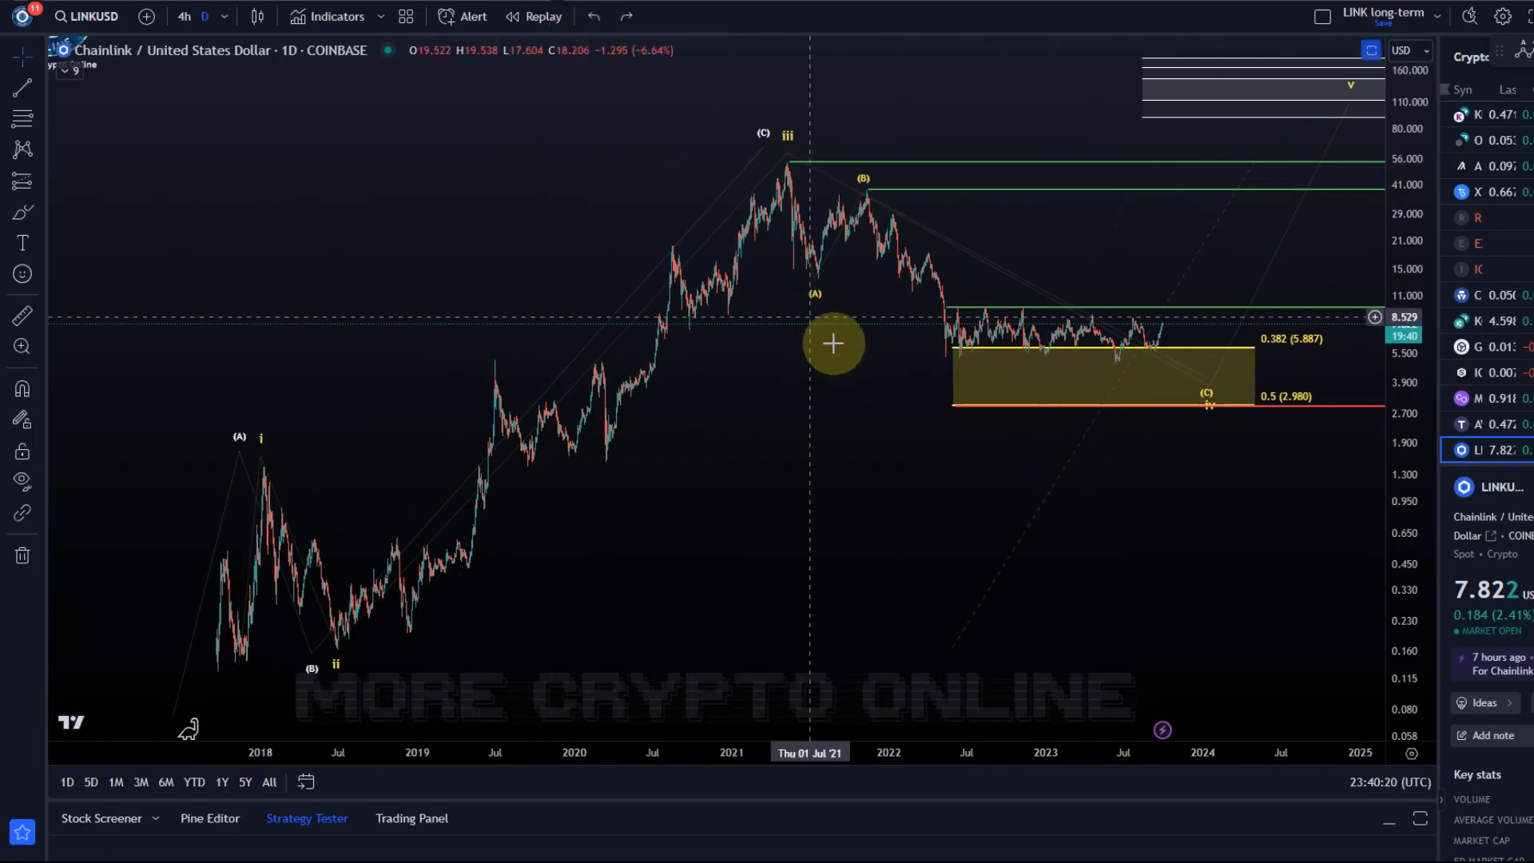
# Stretch the price scale so the yellow 0.382 (5.887)–0.5 (2.980) support zone fills the view
pyautogui.scroll(5, 832, 342)
pyautogui.rightClick(1046, 471)
pyautogui.click(1025, 505)
pyautogui.moveTo(1025, 505); pyautogui.dragTo(795, 544)
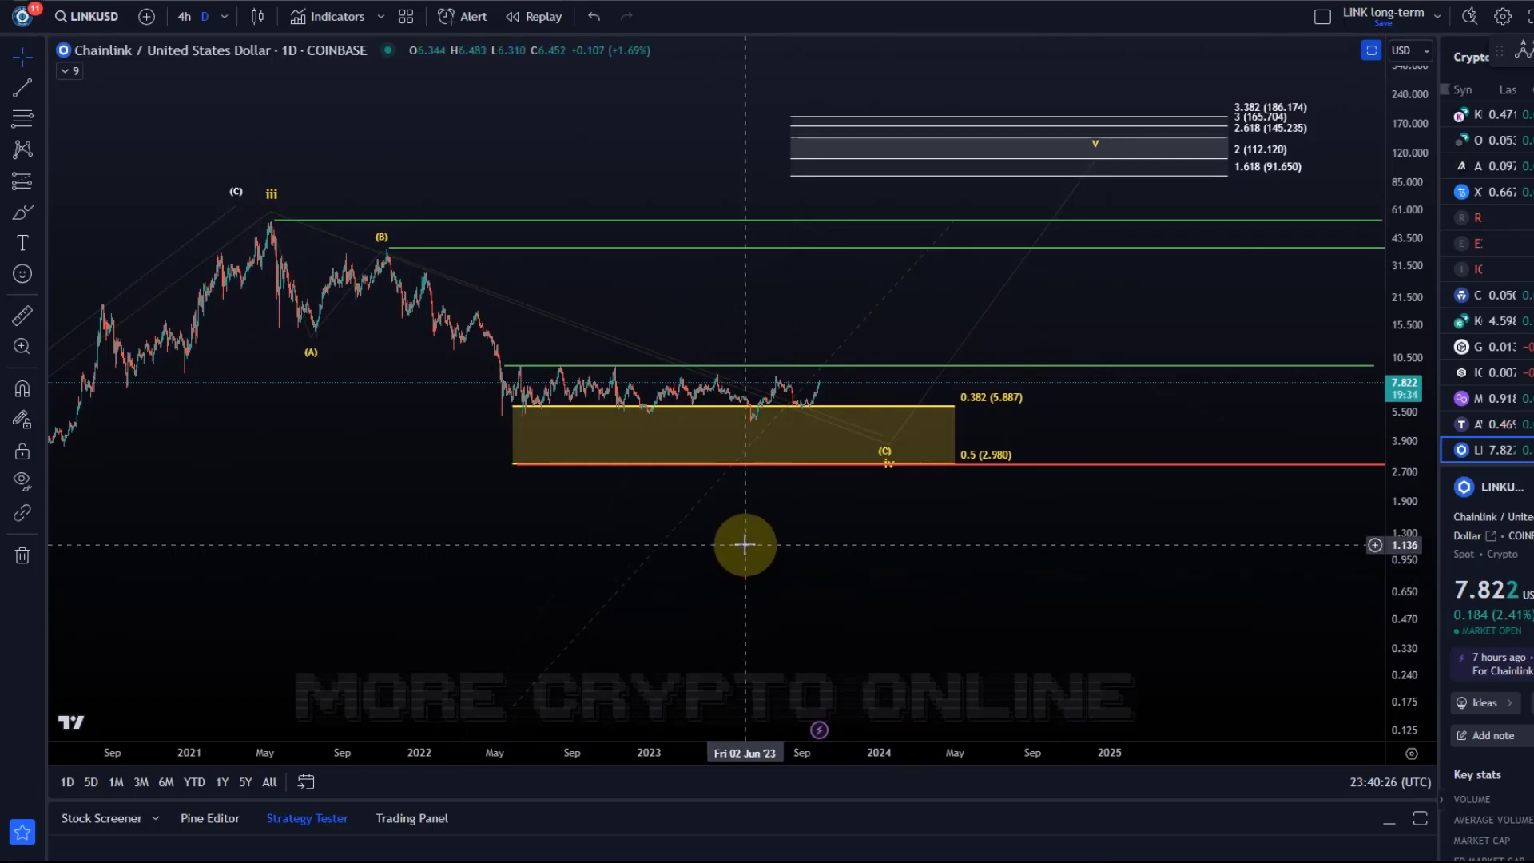
pyautogui.scroll(-3, 695, 483)
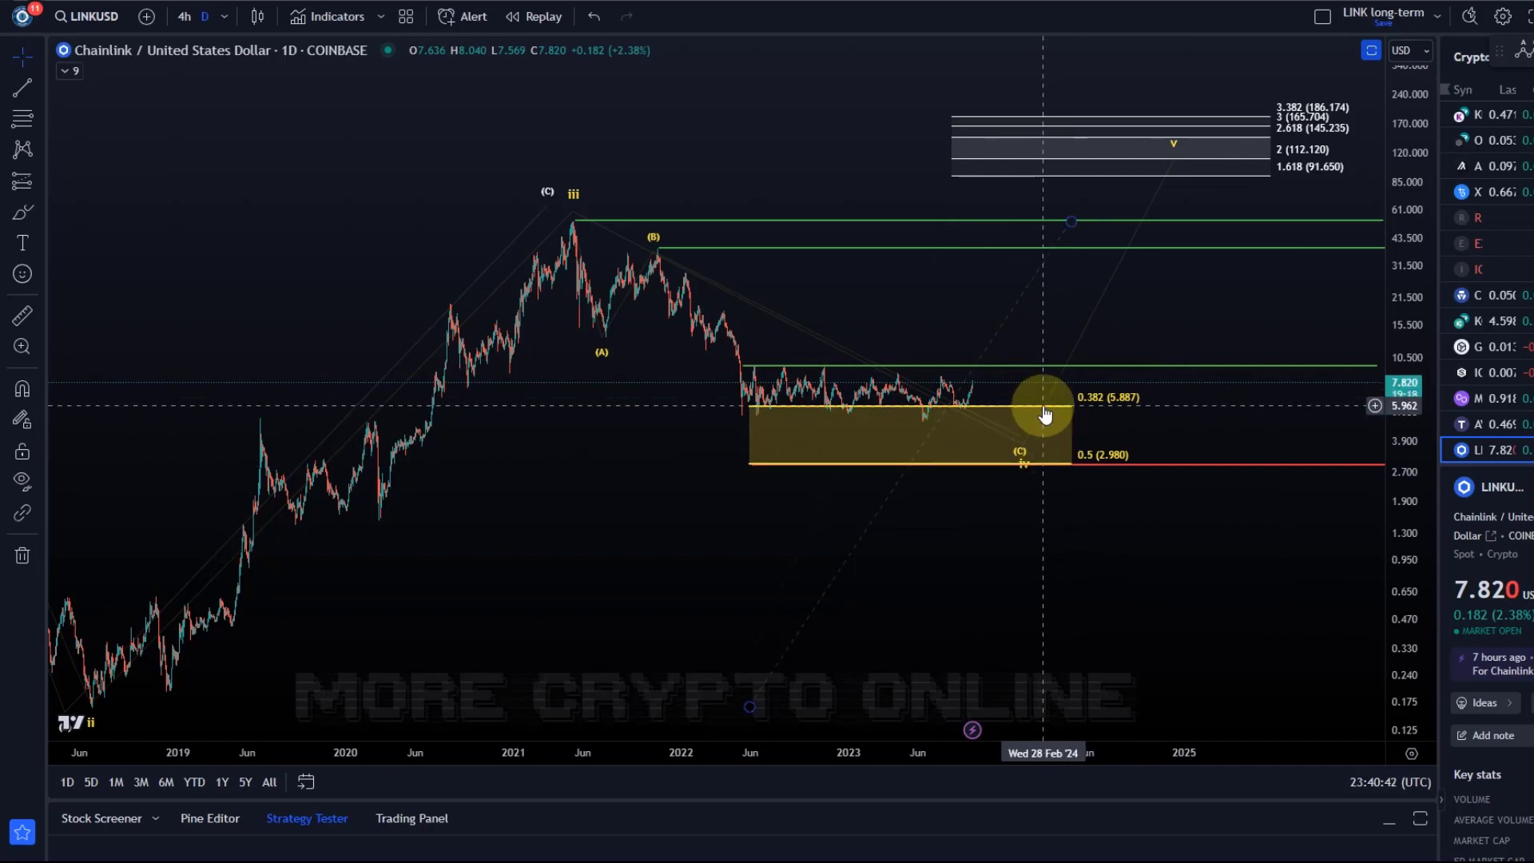
pyautogui.moveTo(1397, 531); pyautogui.dragTo(1112, 127)
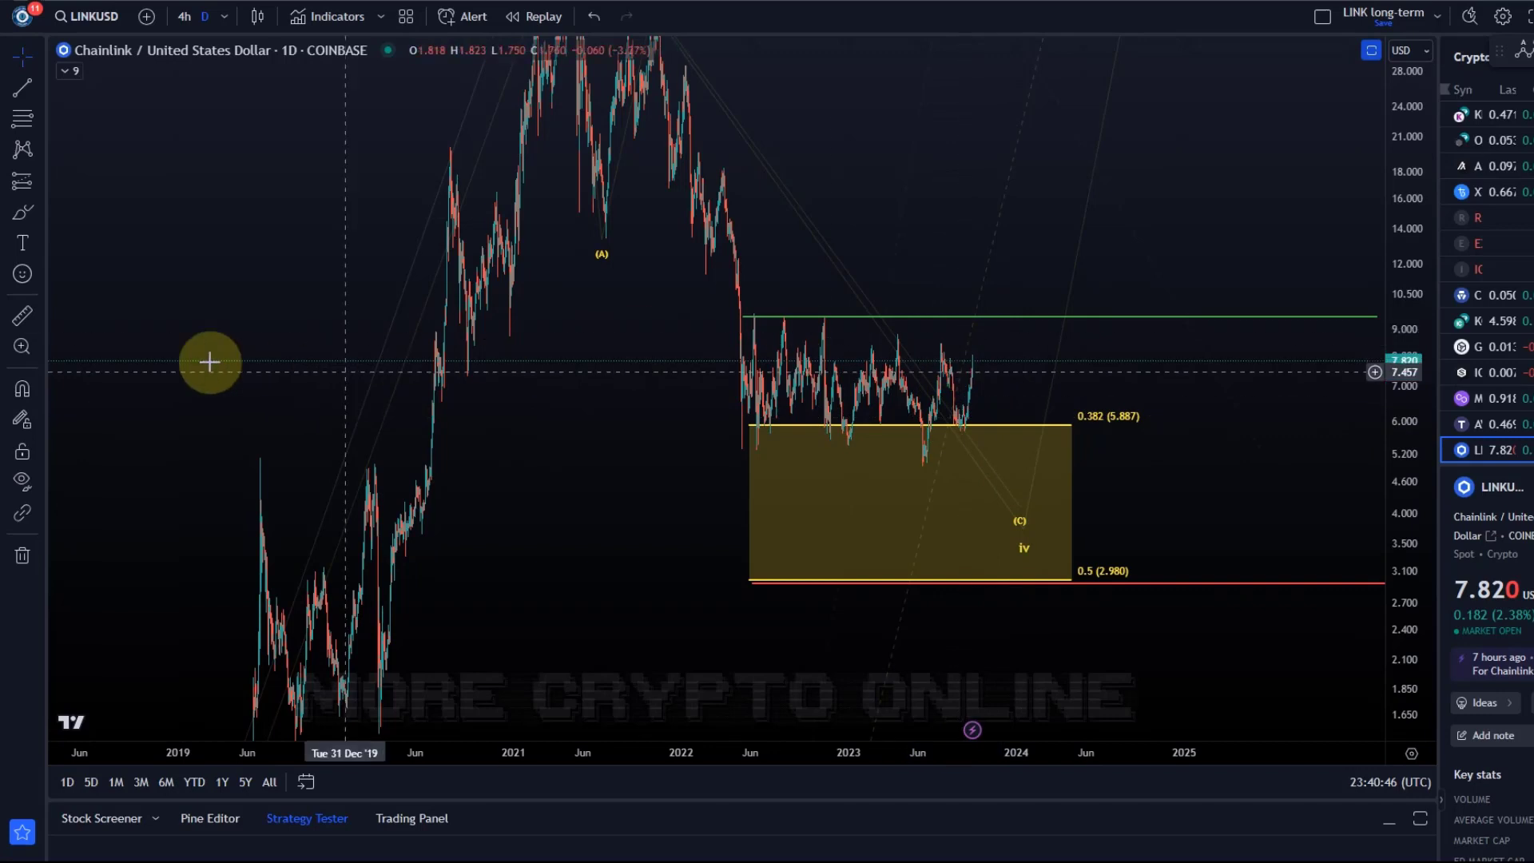
pyautogui.click(22, 315)
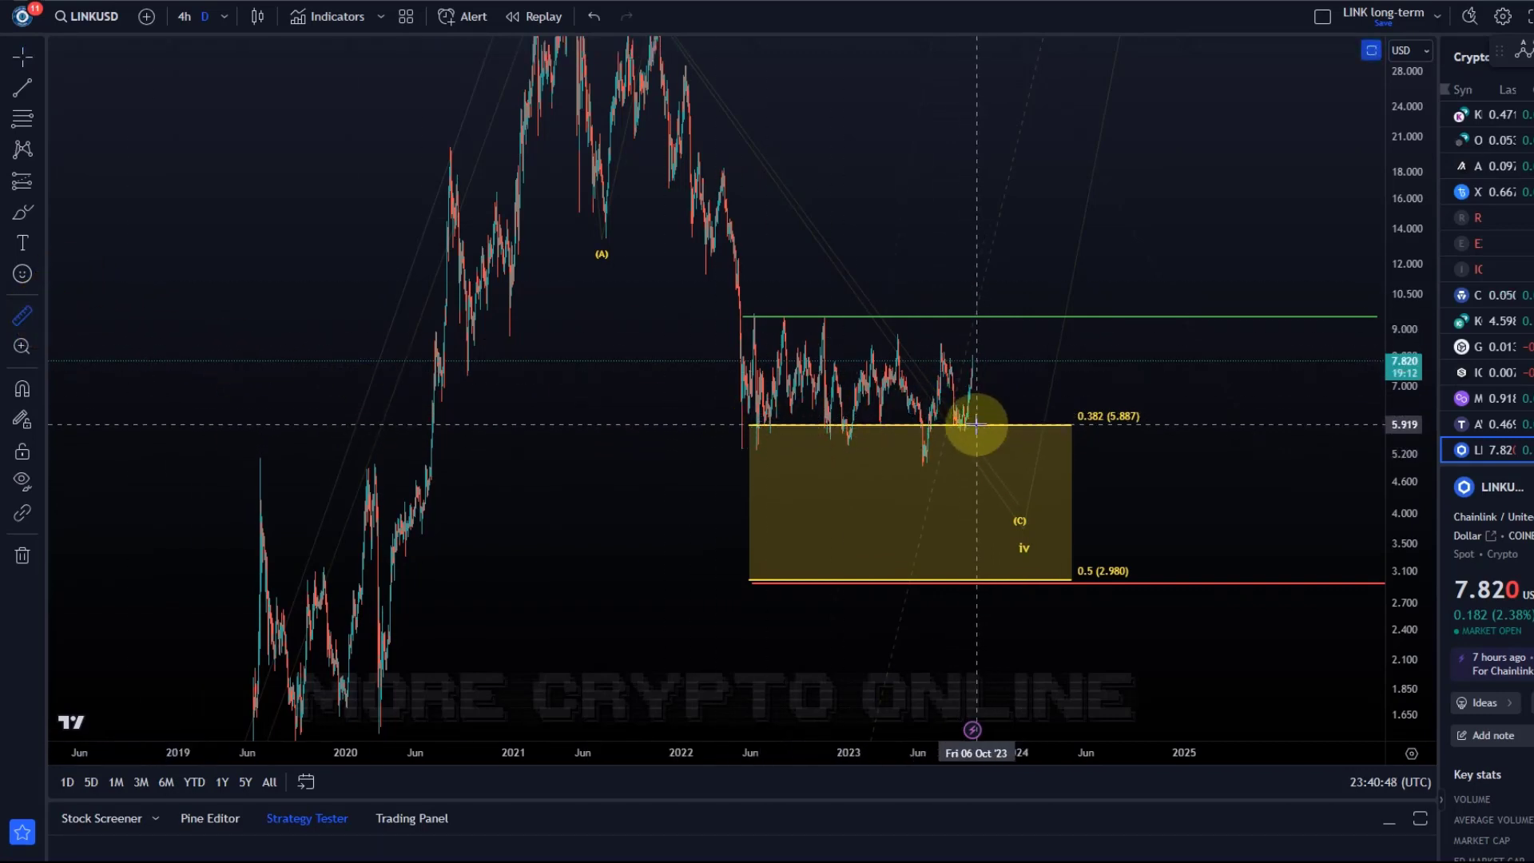
pyautogui.moveTo(969, 429); pyautogui.dragTo(1028, 356)
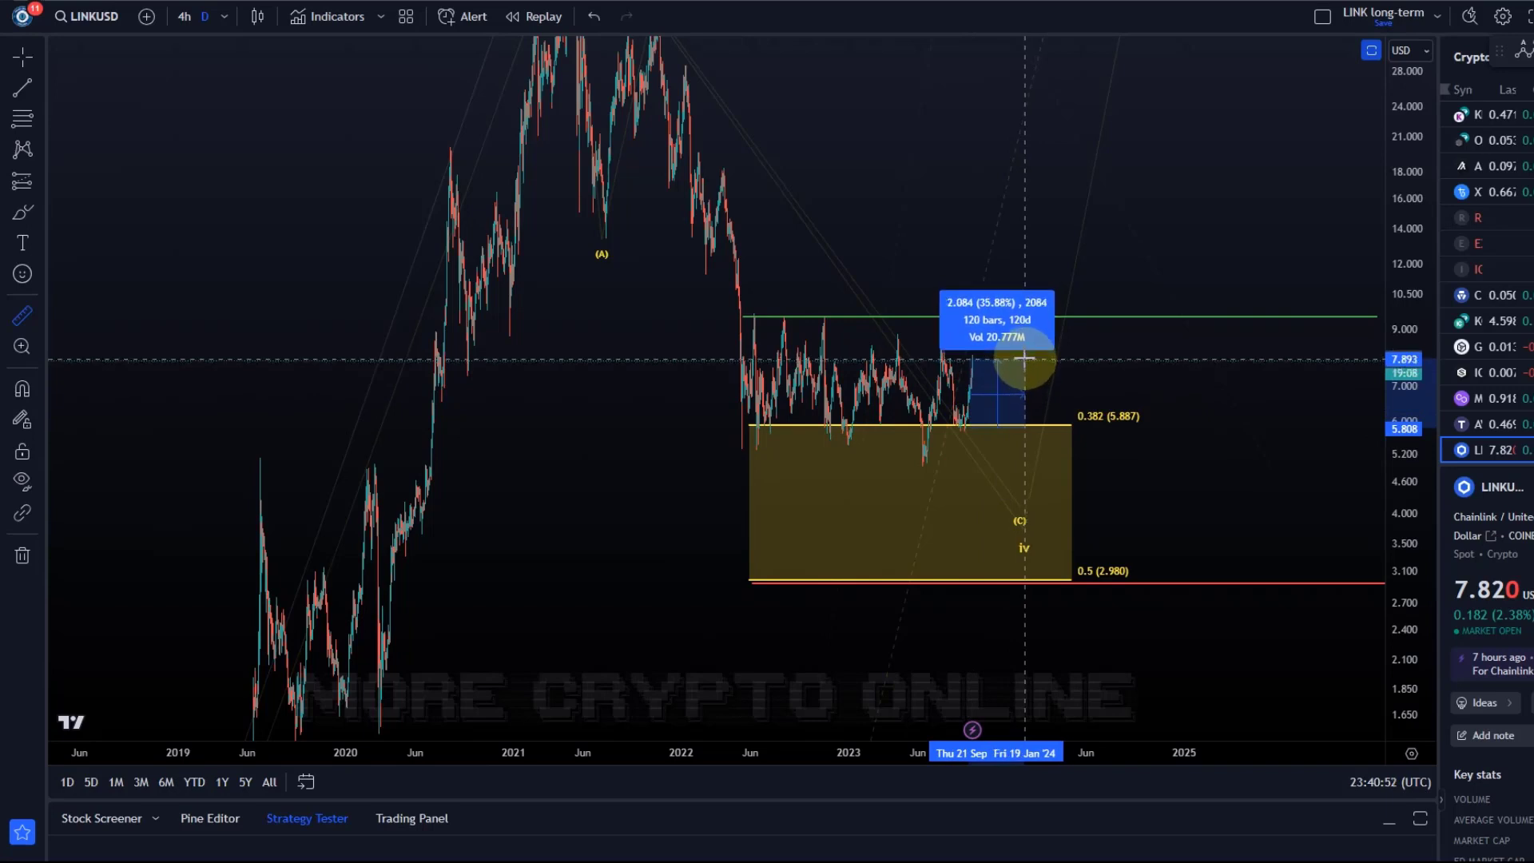
pyautogui.click(1167, 485)
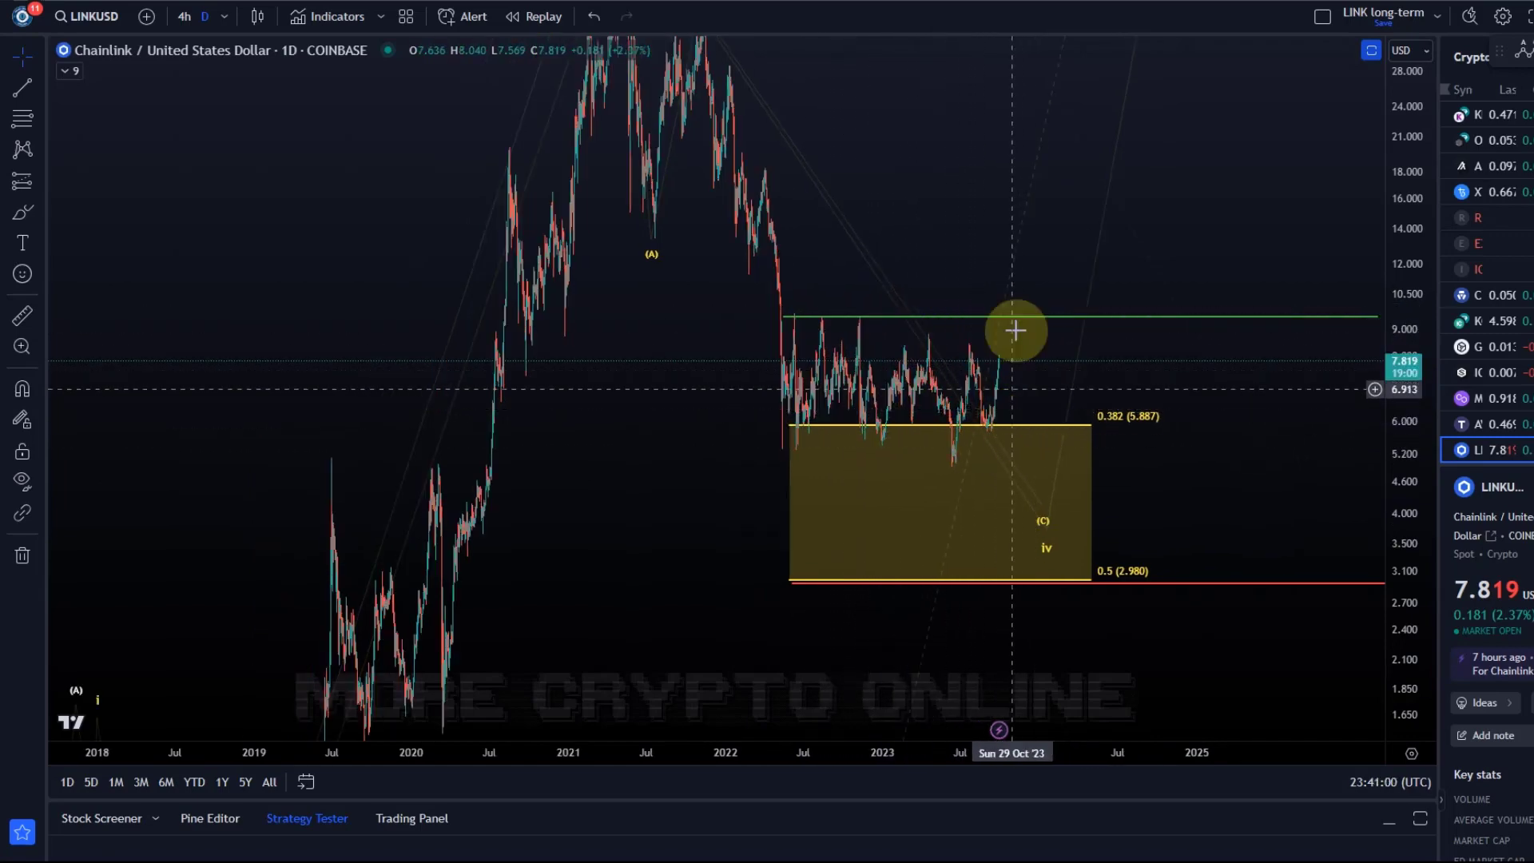
# Review the 1.618 (91.650) to 3.382 (186.174) targets, then switch back to the Chainlink layout
pyautogui.scroll(-1, 998, 240)
pyautogui.moveTo(1405, 160); pyautogui.dragTo(1311, 500)
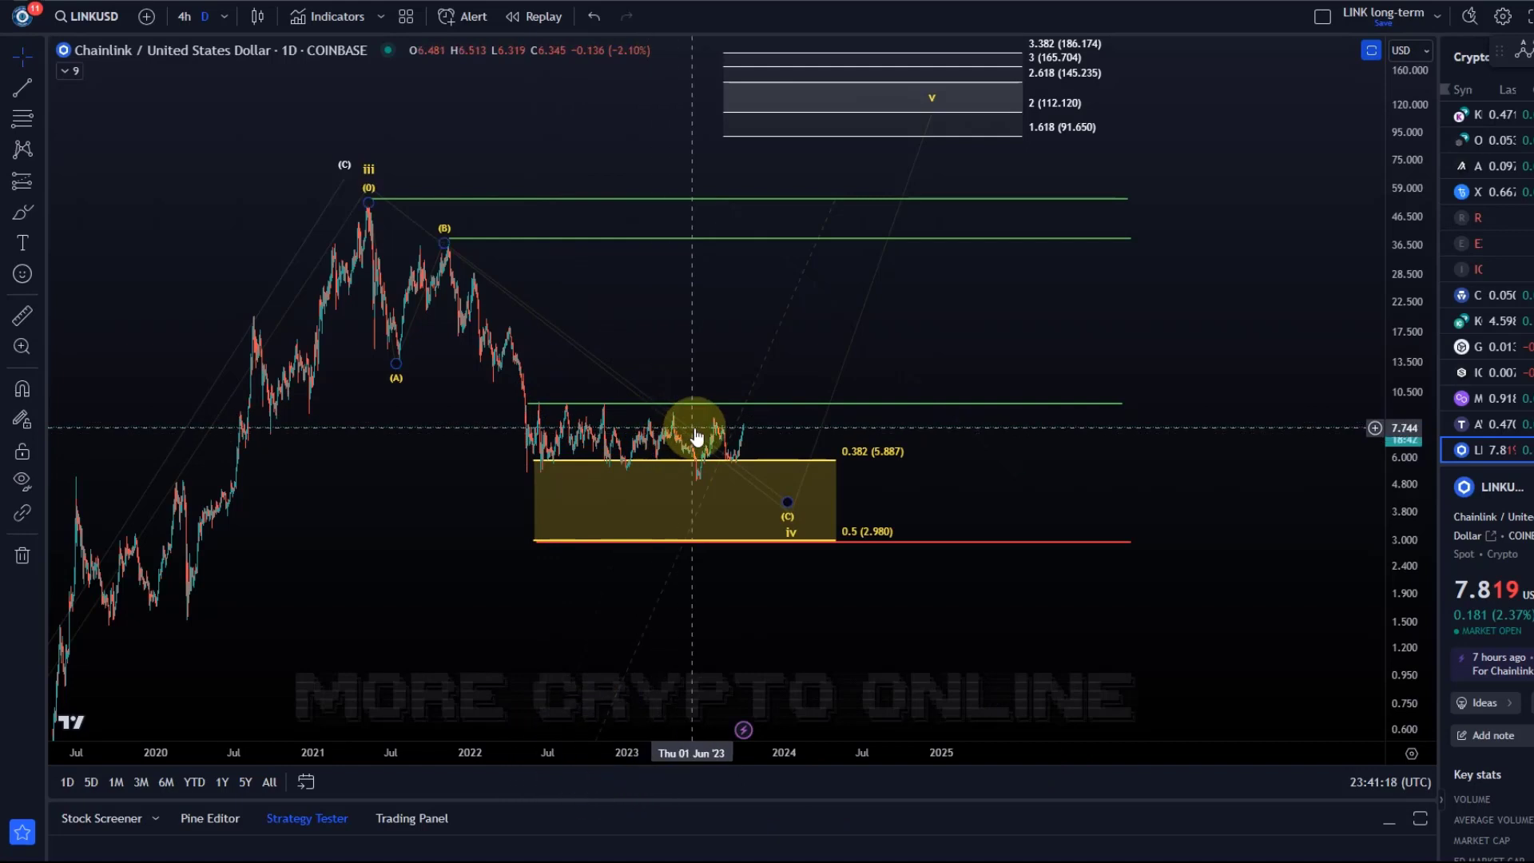
pyautogui.click(726, 457)
pyautogui.click(787, 326)
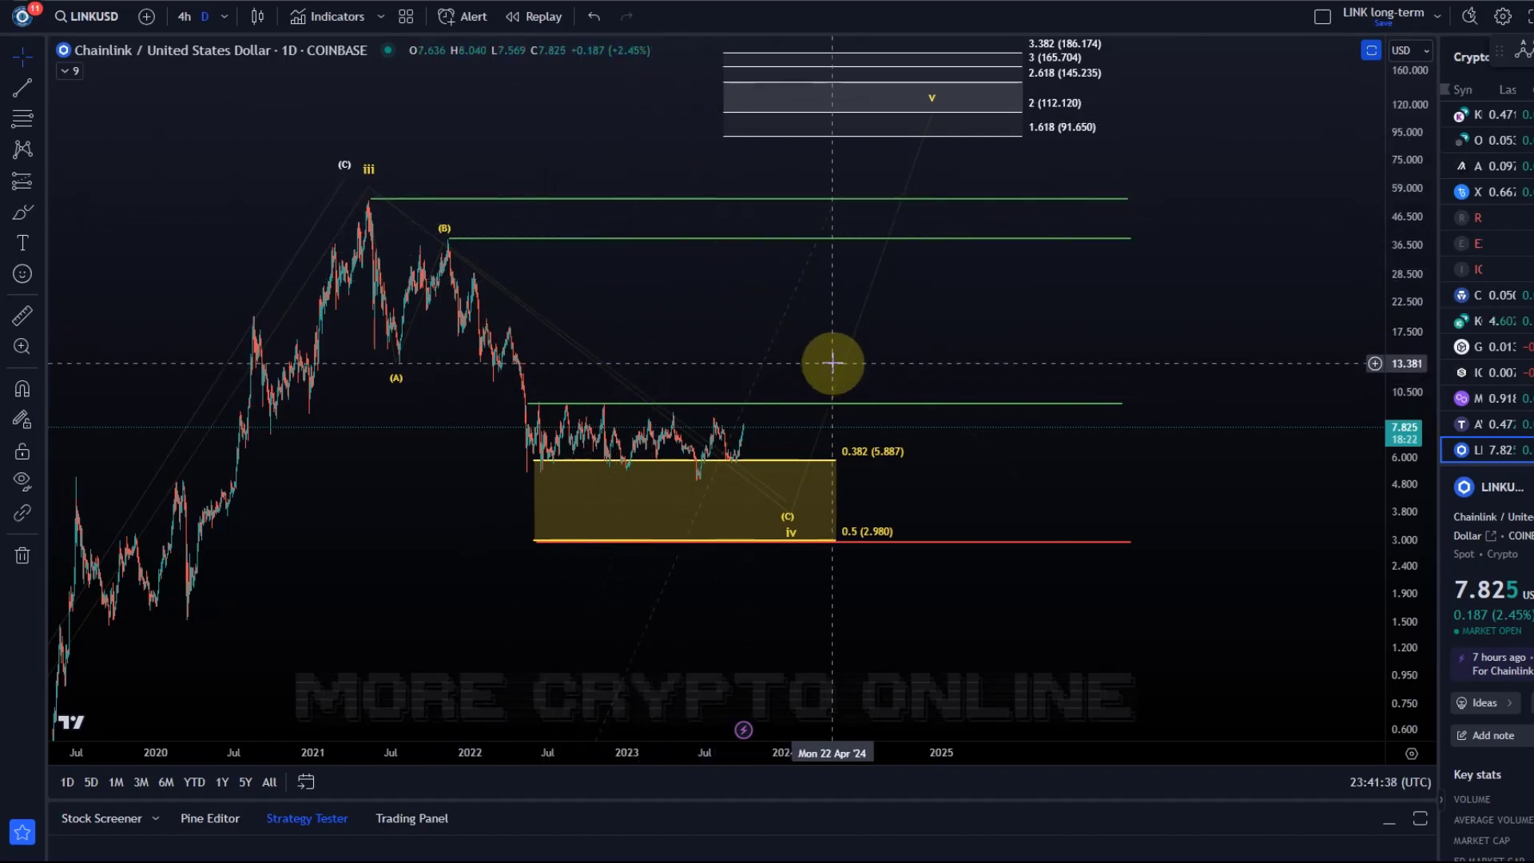
pyautogui.hotkey('ctrl', 'Tab')
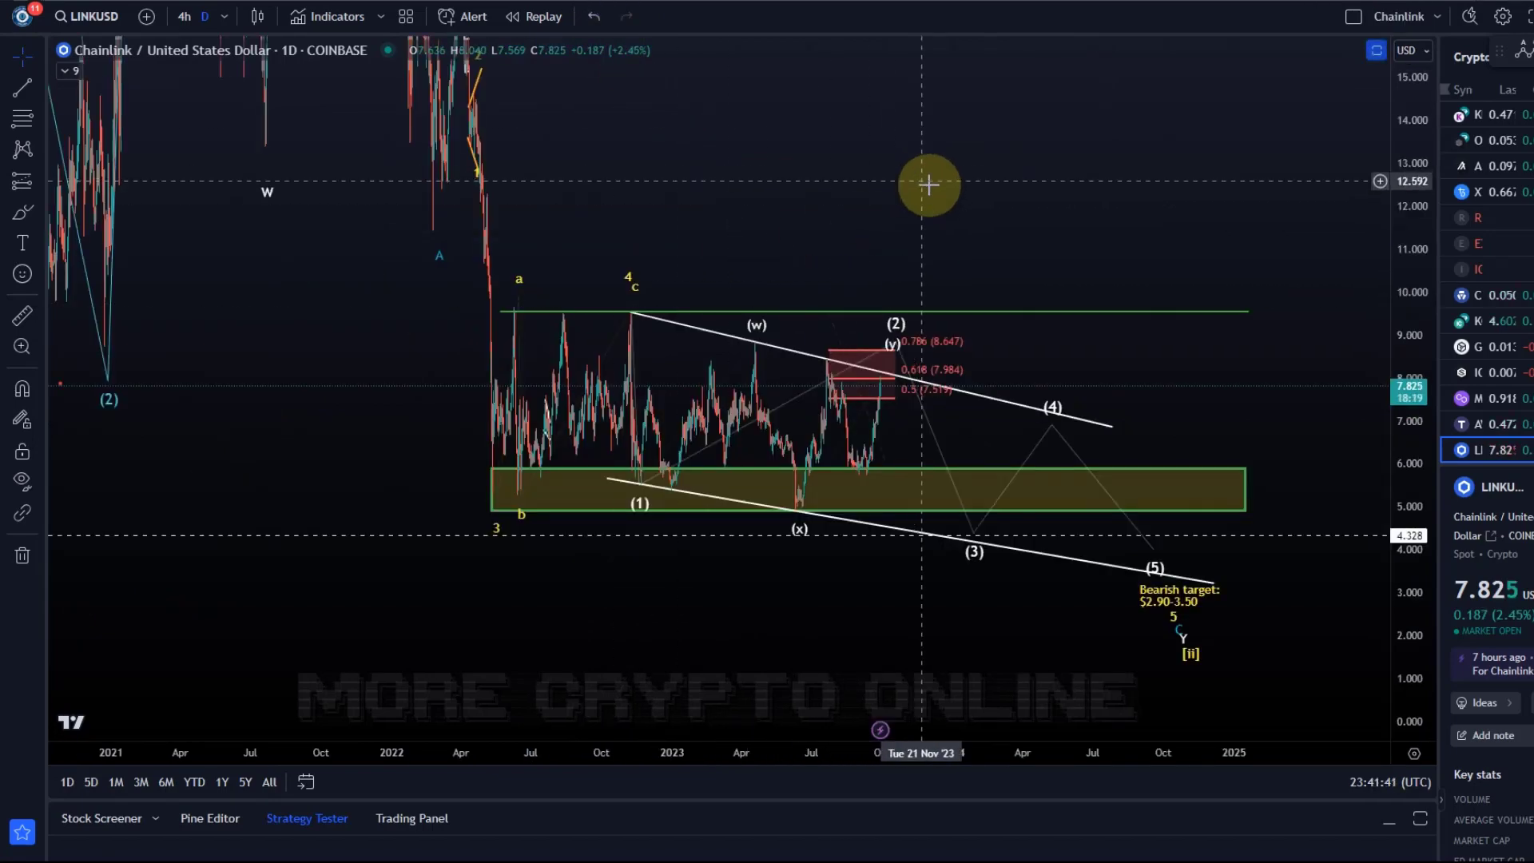
# Reposition and rescale the wave channel in view, then deselect the Elliott-wave drawing
pyautogui.moveTo(956, 202); pyautogui.dragTo(832, 305)
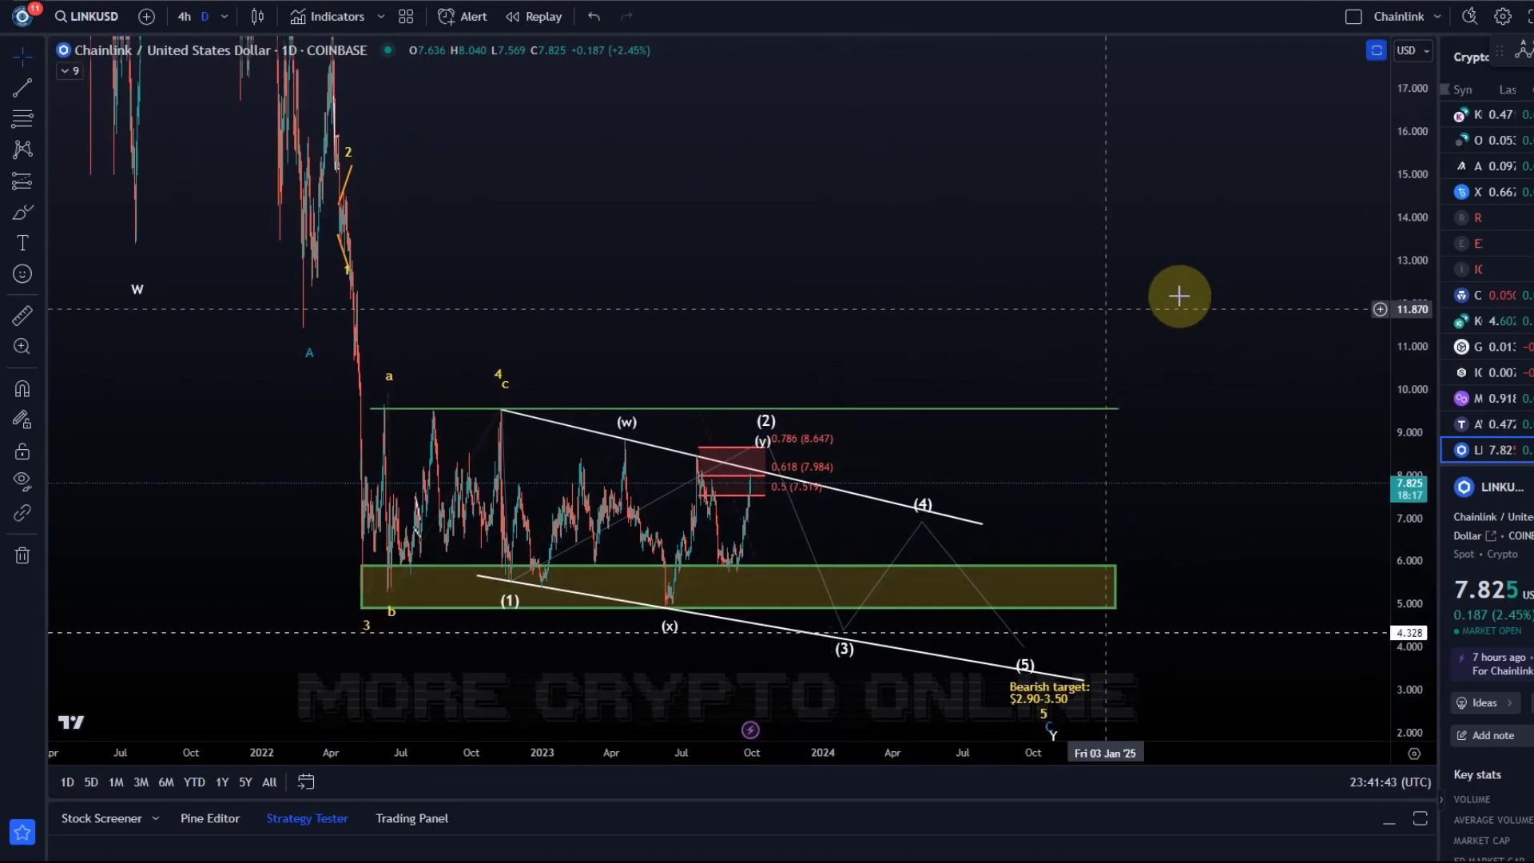
pyautogui.moveTo(1414, 232); pyautogui.dragTo(1489, 369)
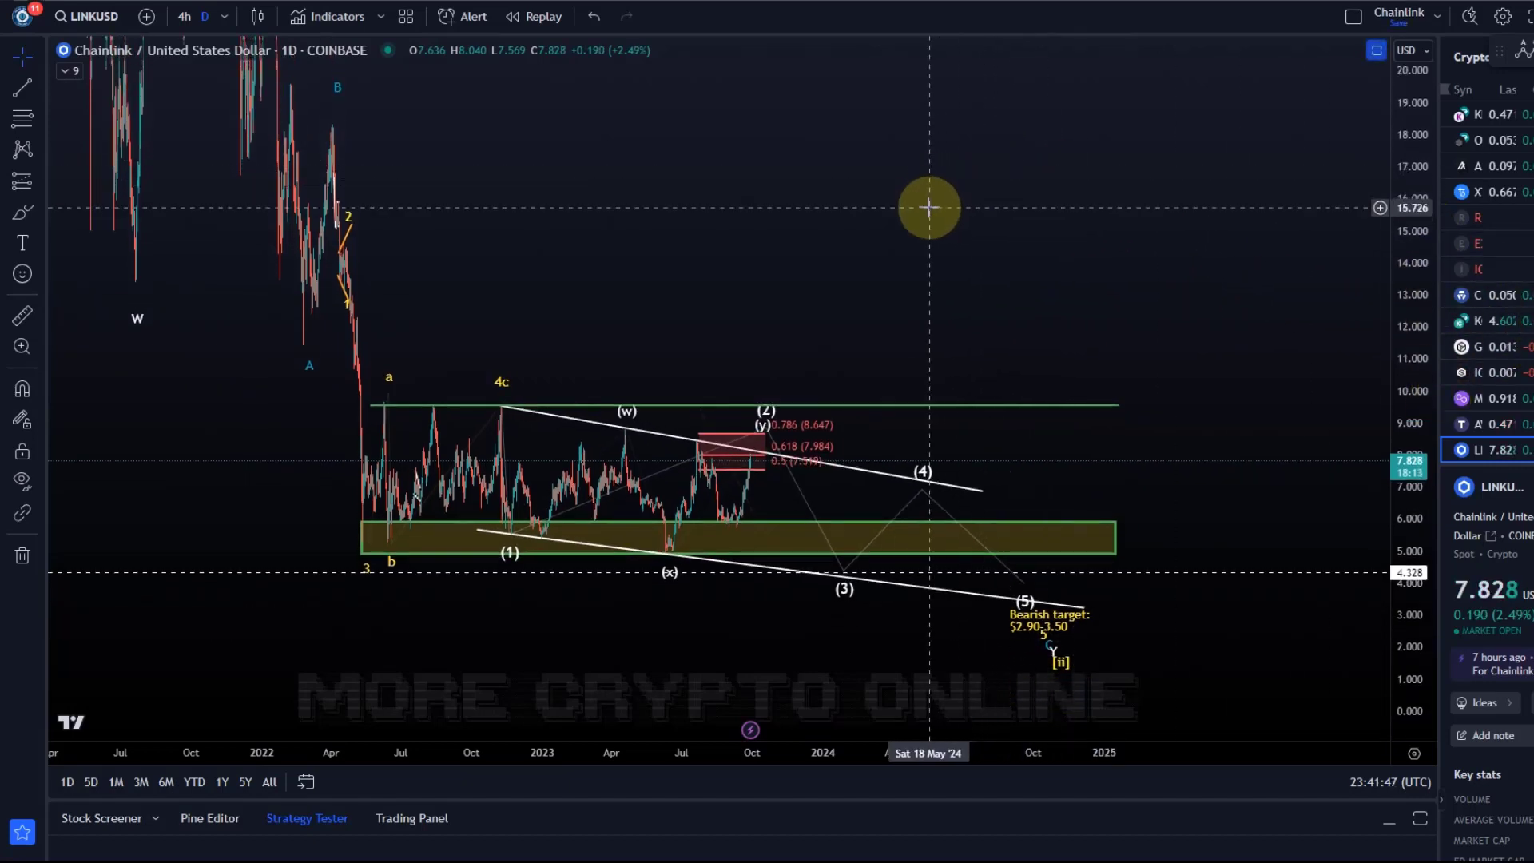
pyautogui.click(22, 213)
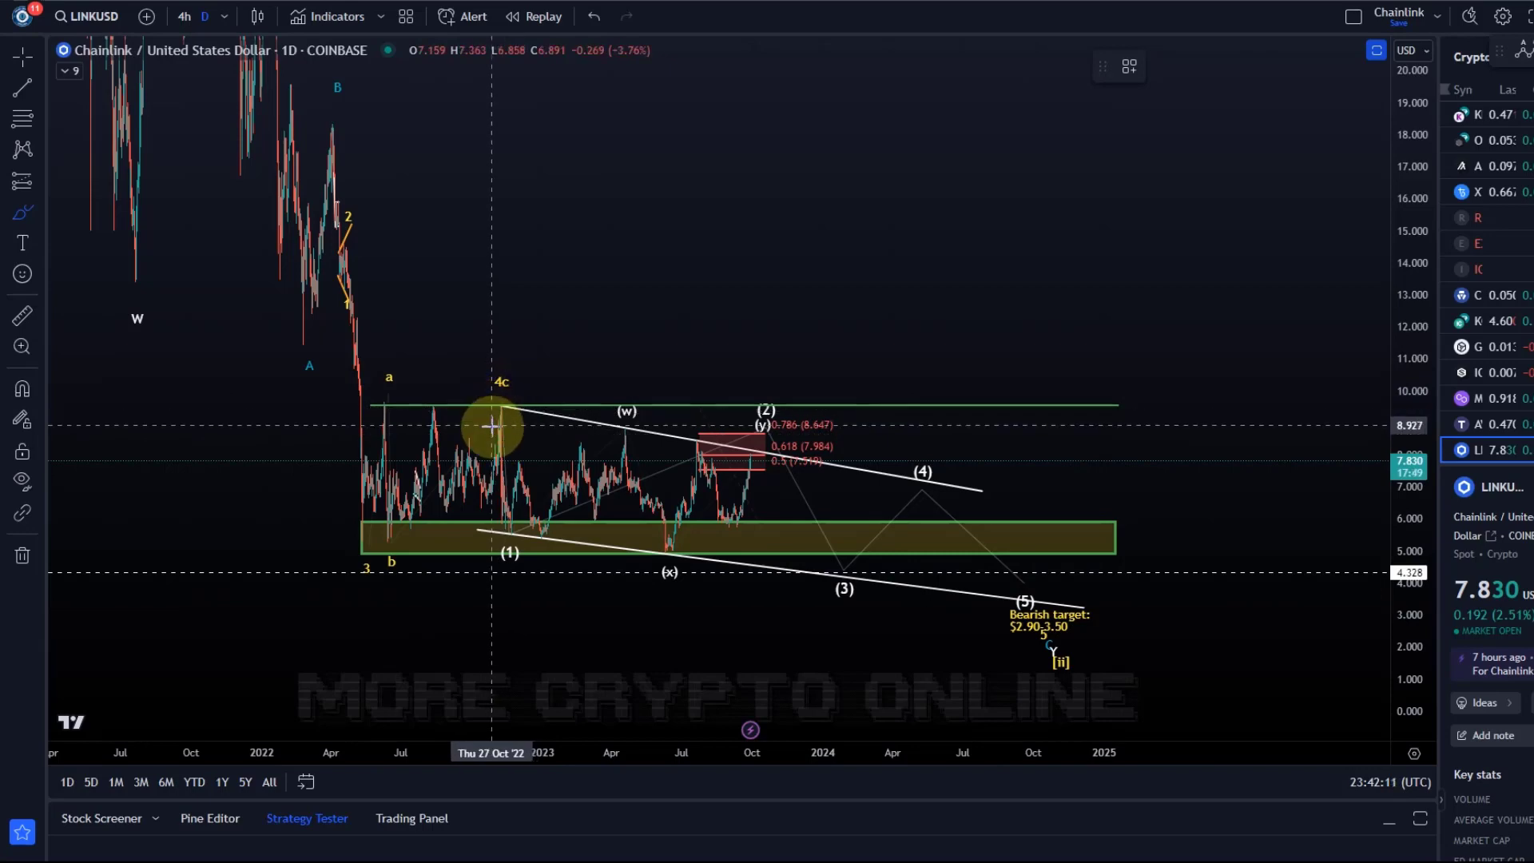
pyautogui.moveTo(491, 427); pyautogui.dragTo(751, 168)
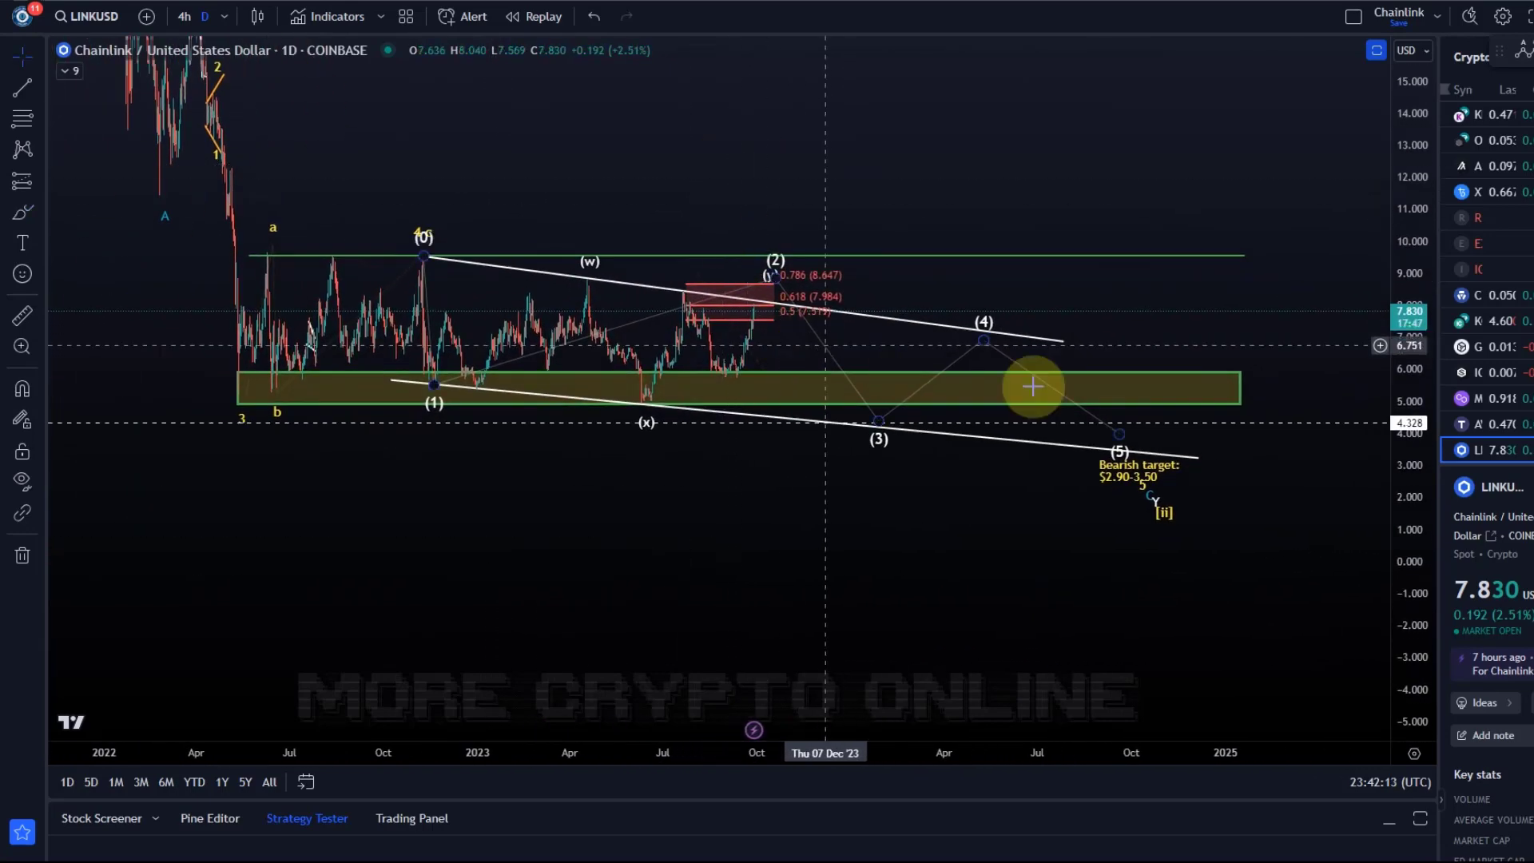
pyautogui.click(1140, 478)
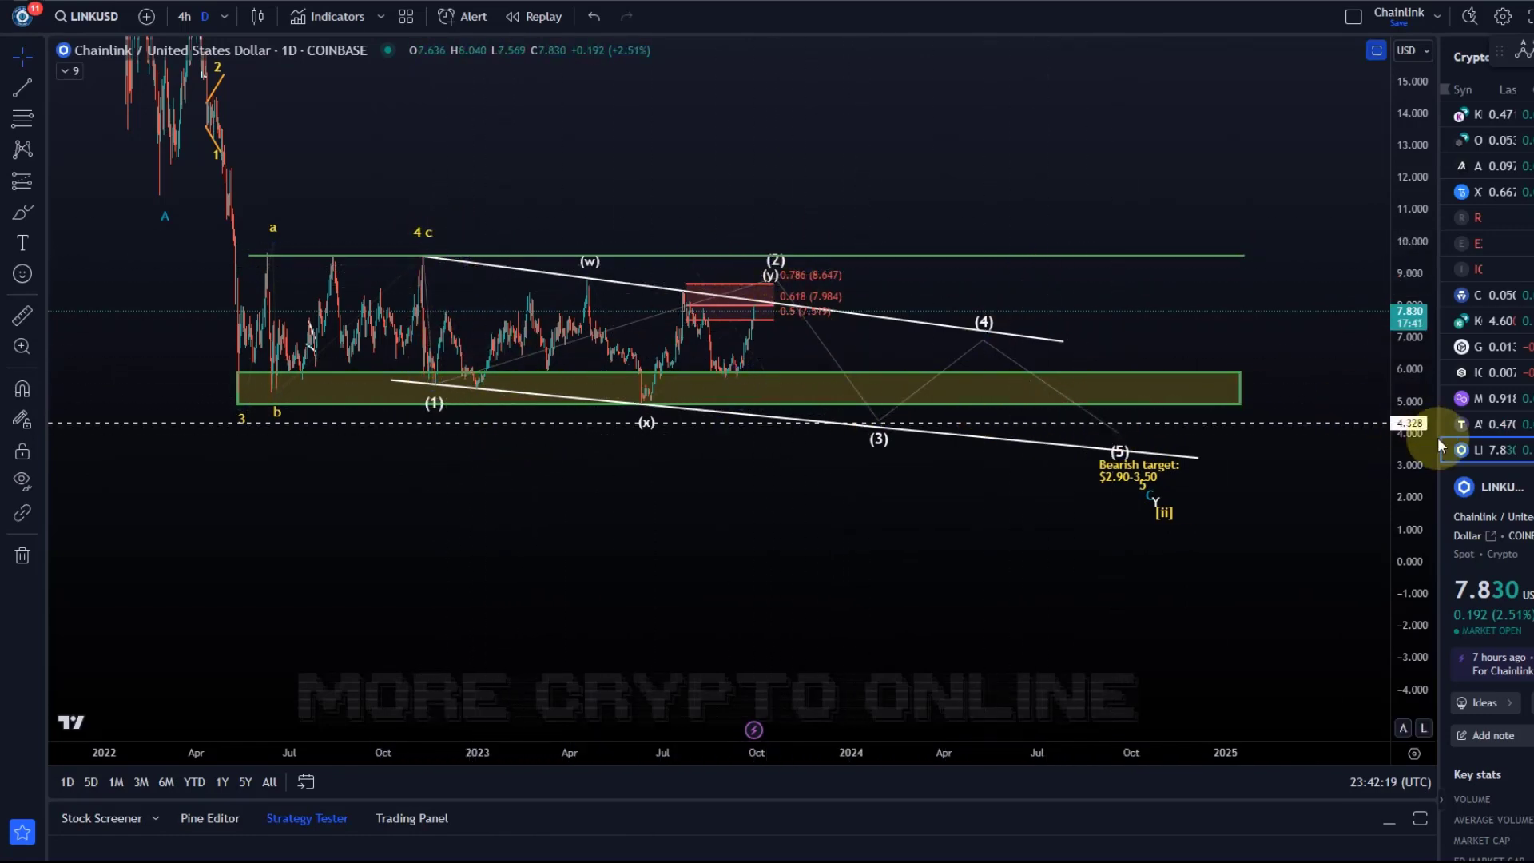
# Zoom out to the 2020–2025 history, showing the W and (2) labels beside the triangle
pyautogui.moveTo(1413, 464); pyautogui.dragTo(1414, 375)
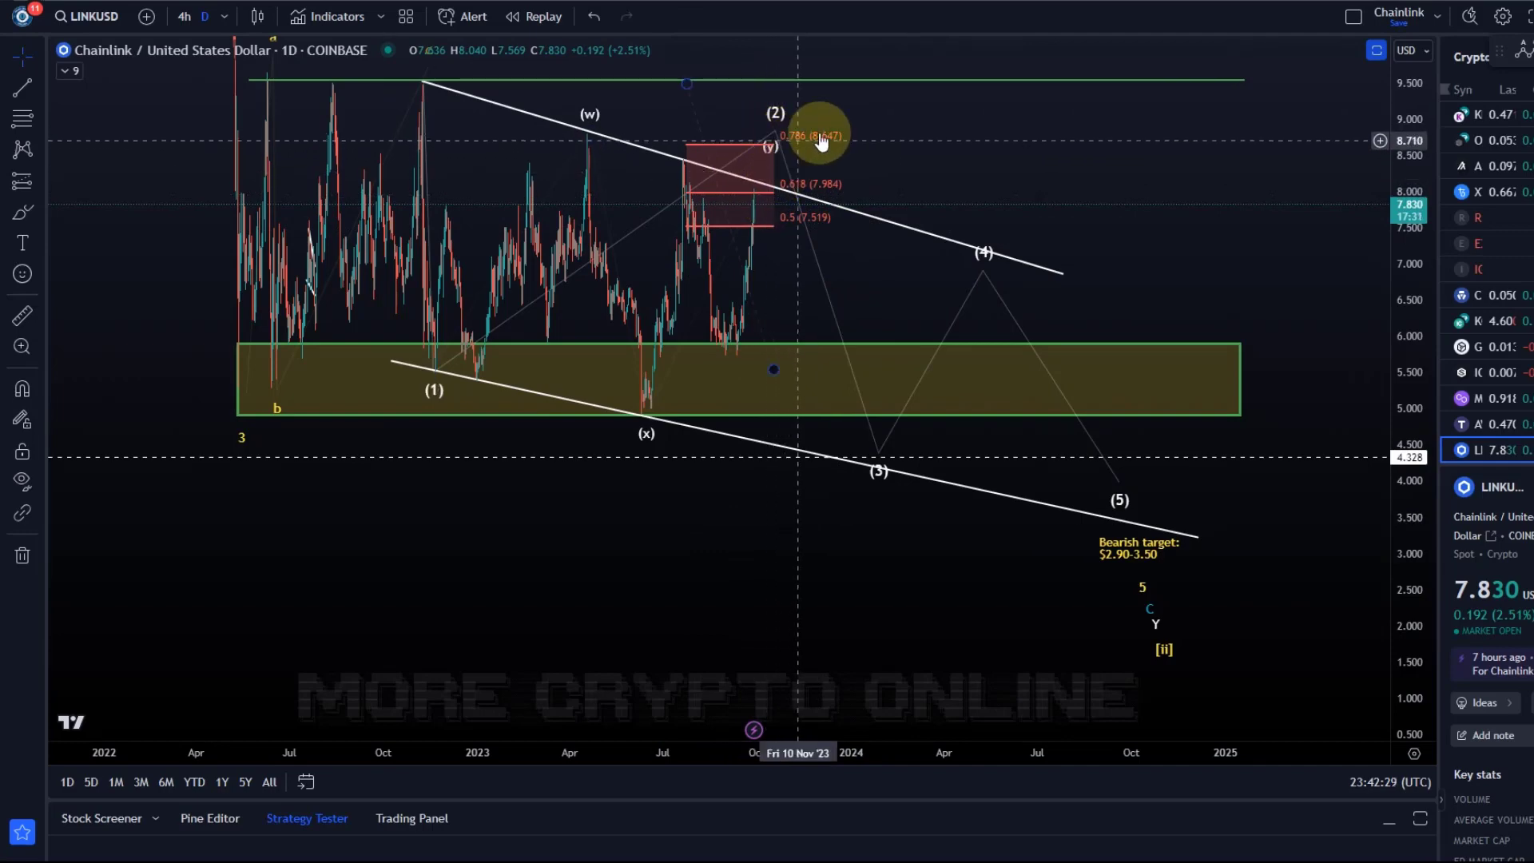
pyautogui.moveTo(822, 137); pyautogui.dragTo(983, 246)
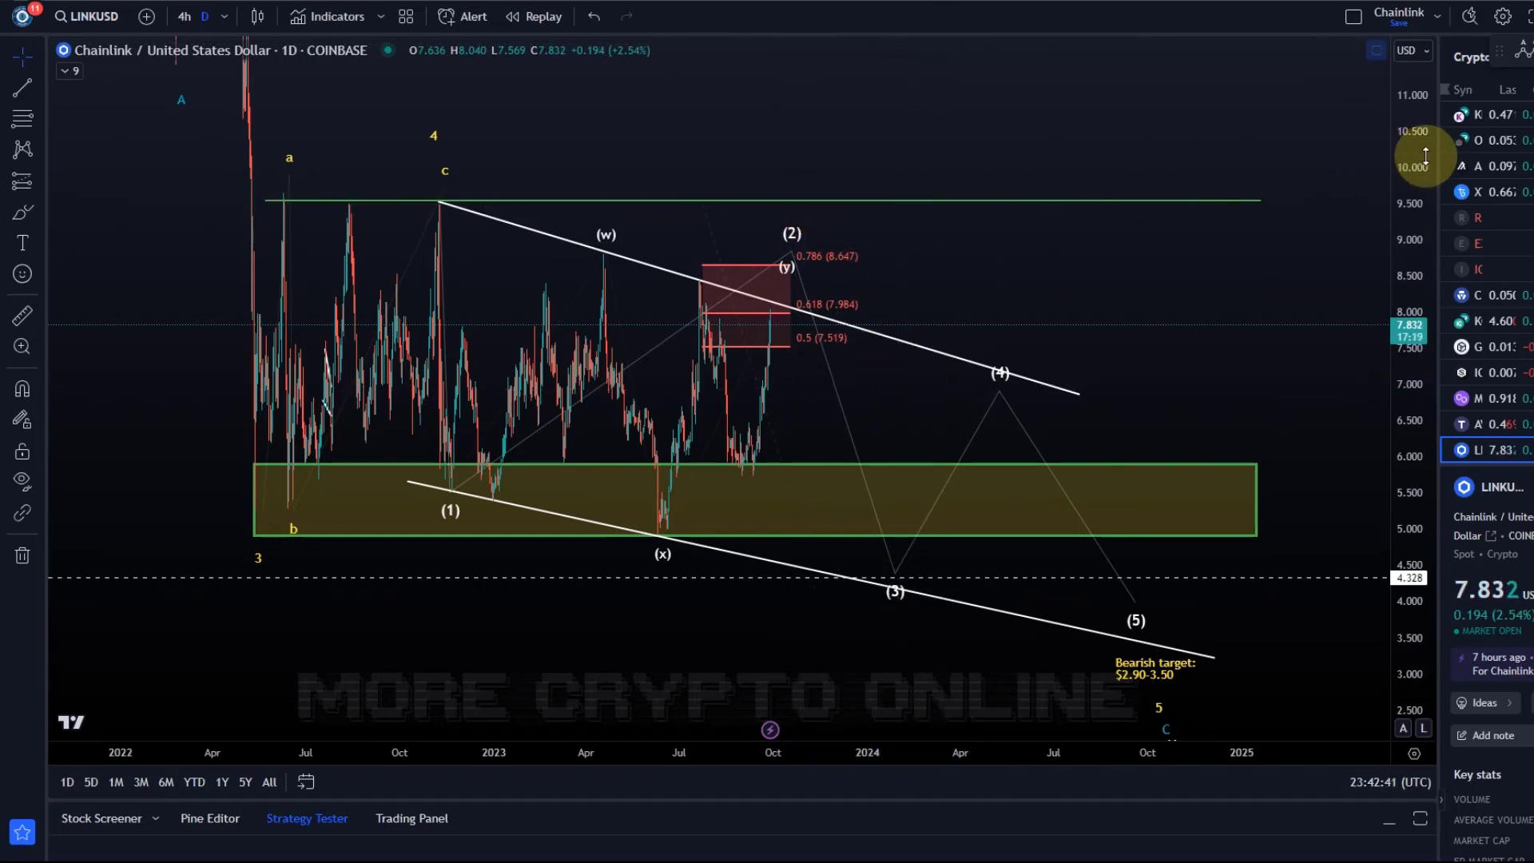
pyautogui.moveTo(1411, 148); pyautogui.dragTo(1374, 439)
pyautogui.scroll(-5, 1318, 335)
pyautogui.moveTo(1291, 237); pyautogui.dragTo(1092, 301)
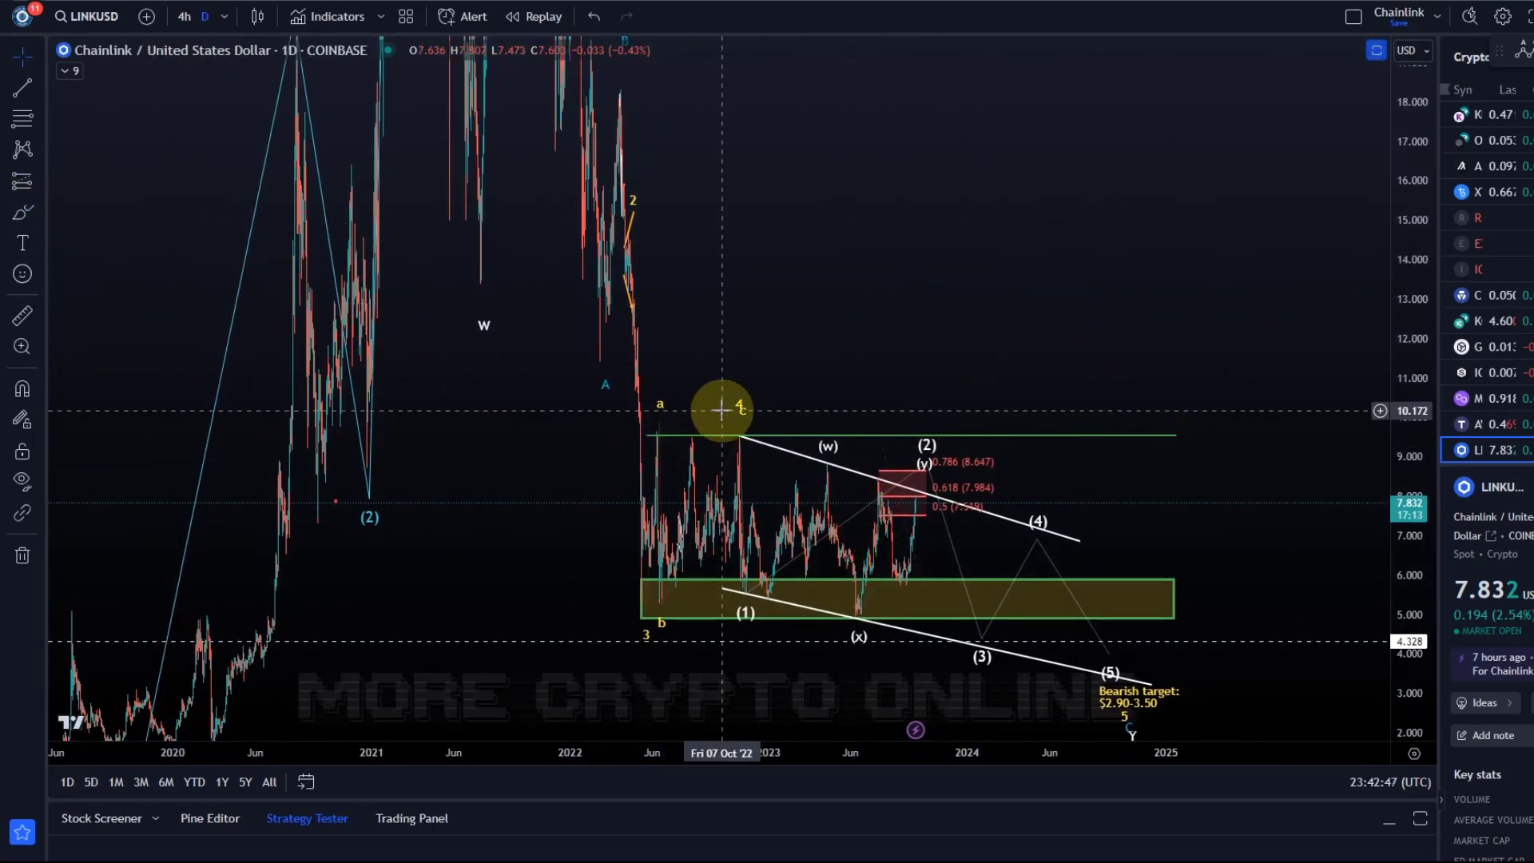
# Move the yellow wave 4 label up near 14 and sketch red swings to the c high and (x)
pyautogui.moveTo(735, 404); pyautogui.dragTo(925, 256)
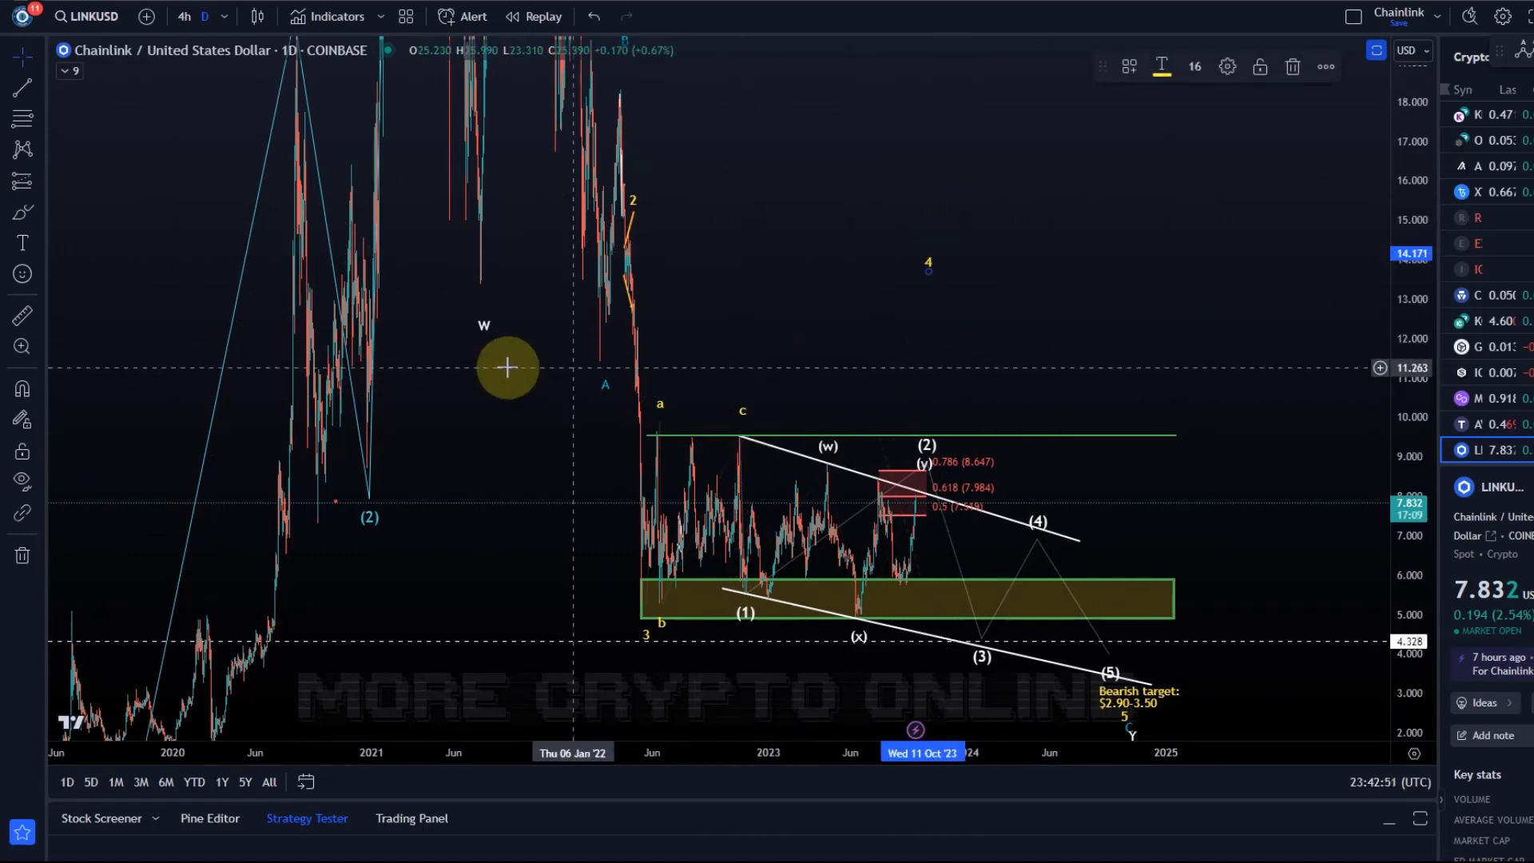
pyautogui.click(24, 212)
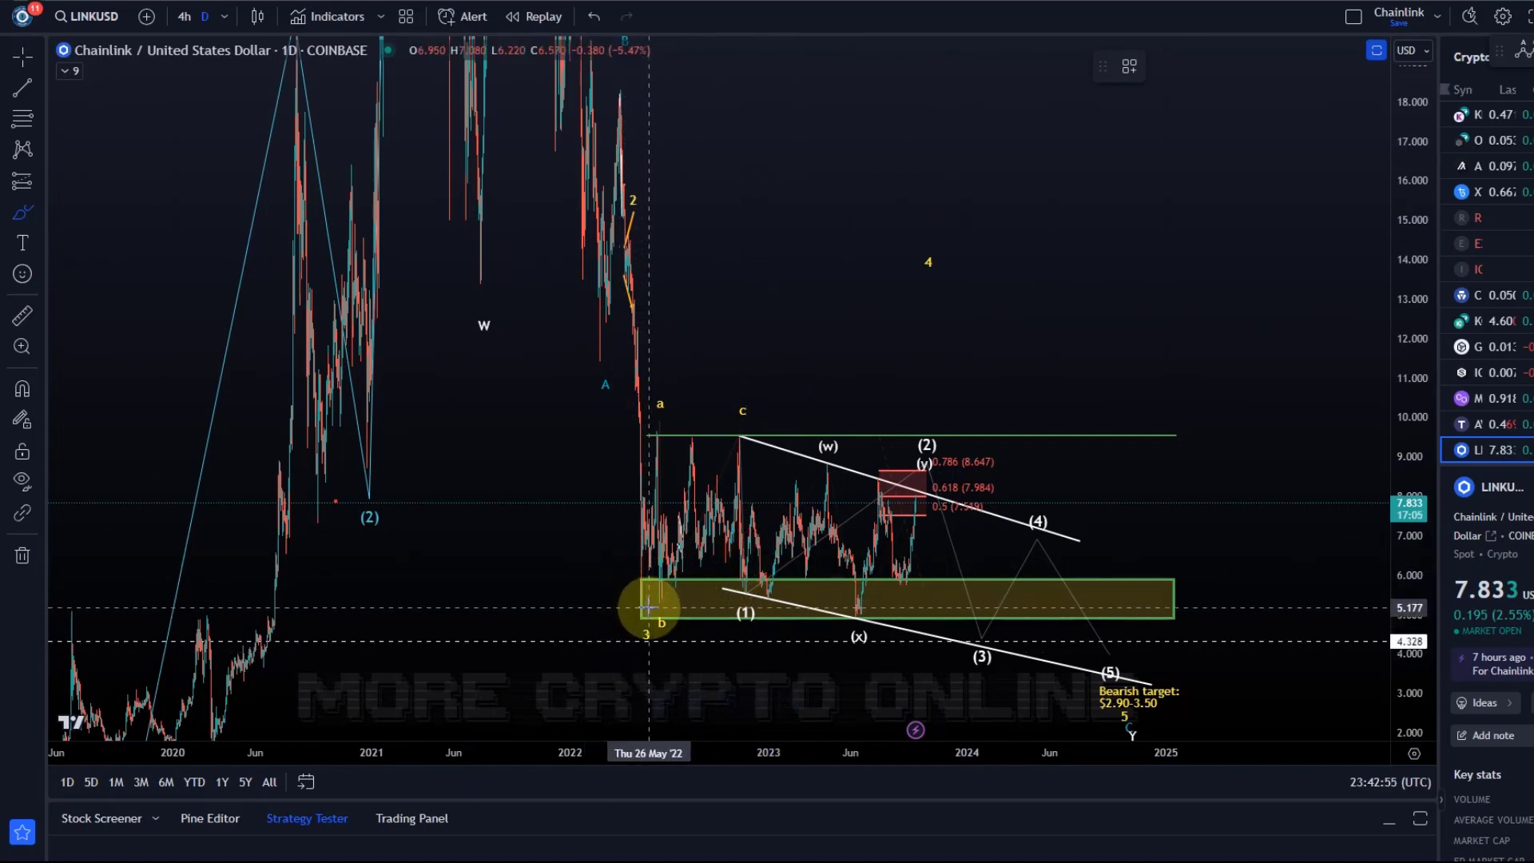
pyautogui.moveTo(647, 607)
pyautogui.mouseDown()
pyautogui.moveTo(749, 406)
pyautogui.moveTo(869, 609)
pyautogui.moveTo(935, 274)
pyautogui.mouseUp()
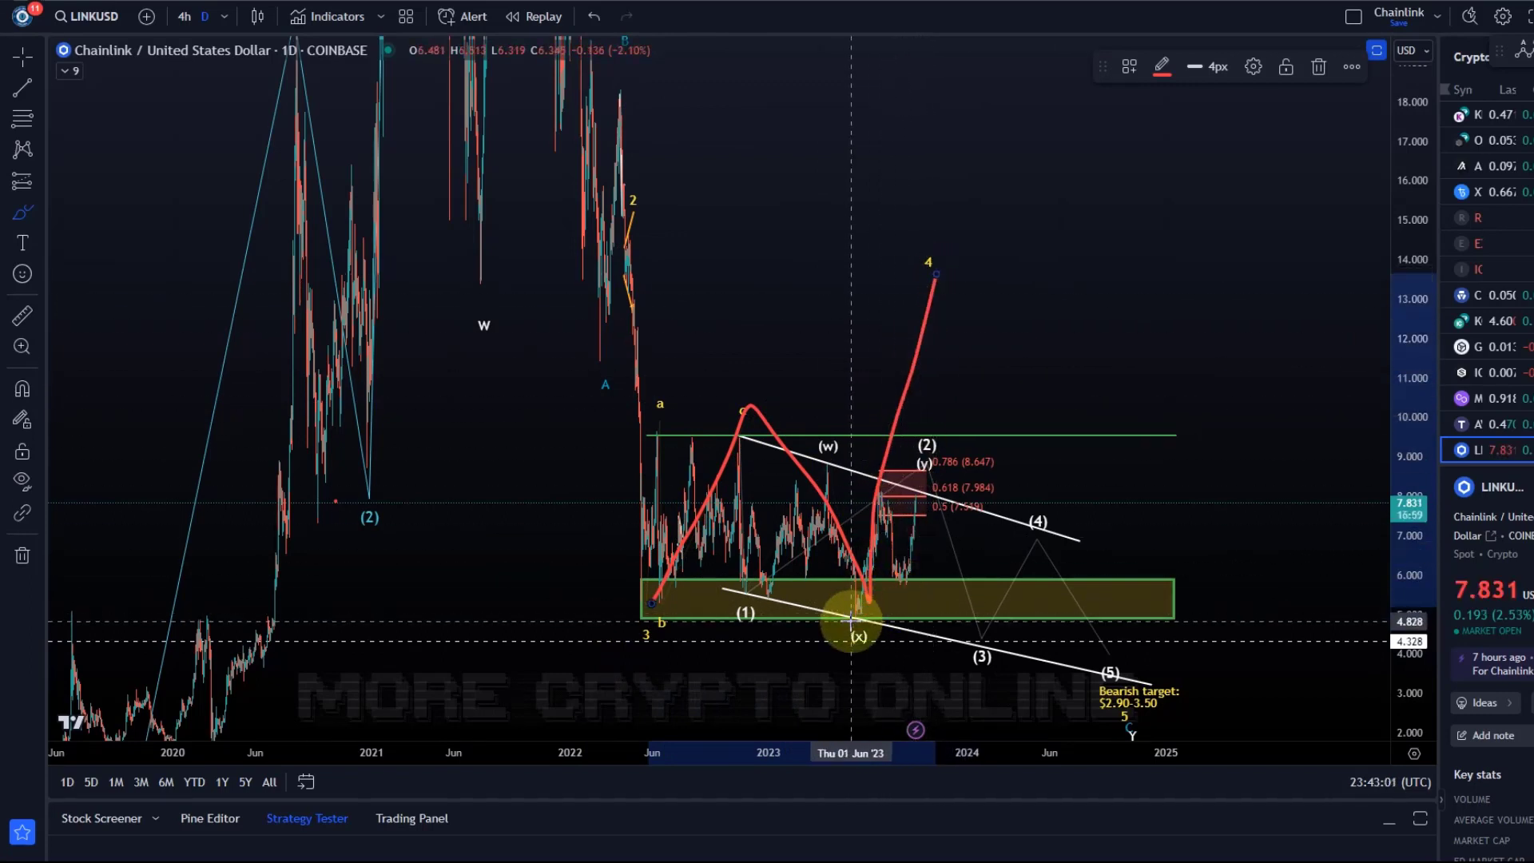
pyautogui.moveTo(851, 619)
pyautogui.mouseDown()
pyautogui.moveTo(836, 563)
pyautogui.moveTo(849, 495)
pyautogui.moveTo(891, 594)
pyautogui.moveTo(894, 579)
pyautogui.mouseUp()
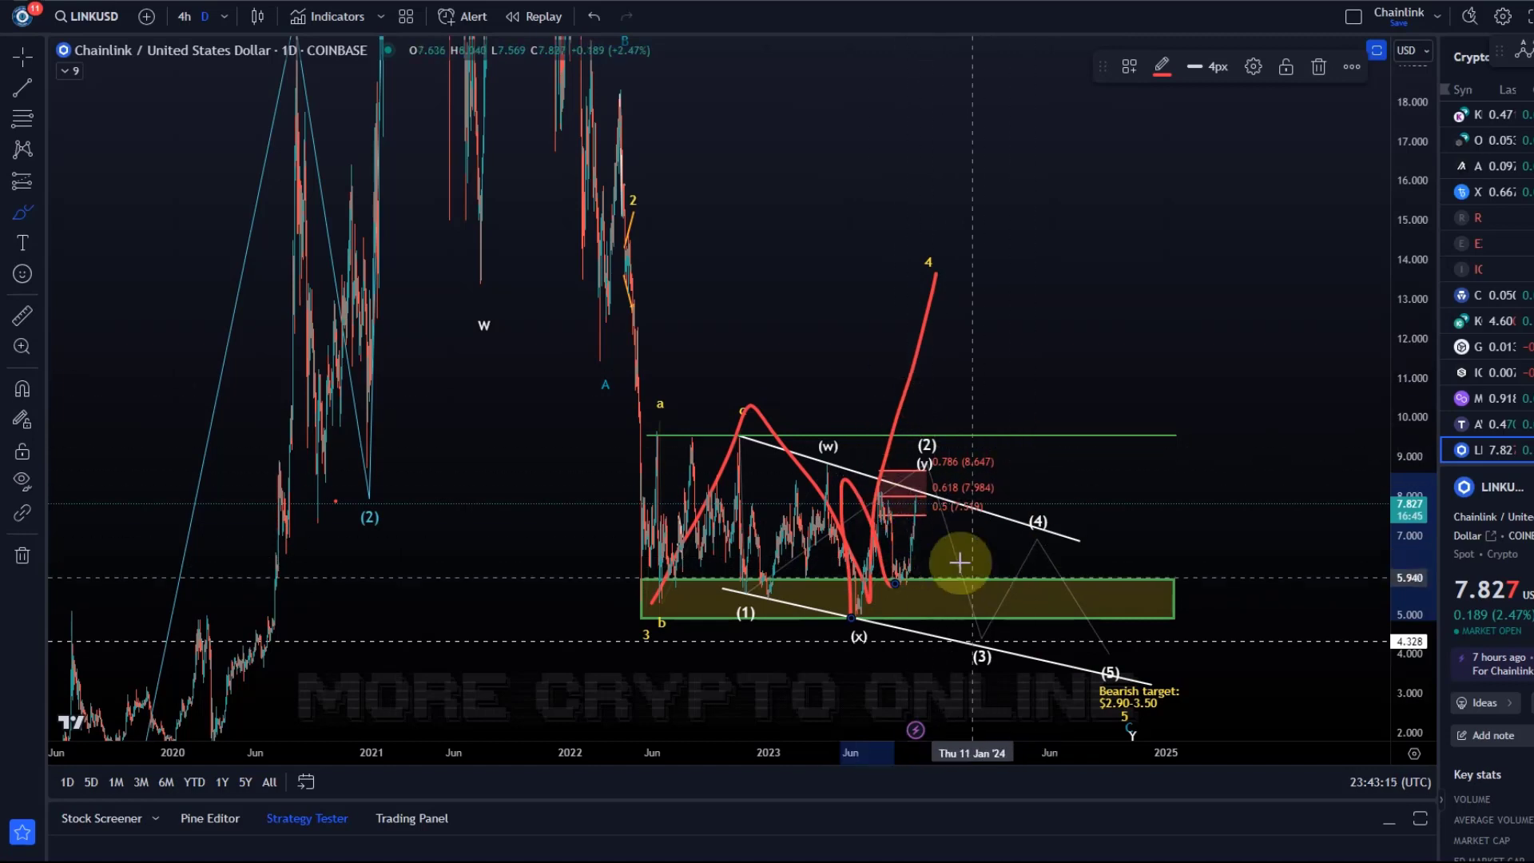
# Sketch a red rally past (2) and a decline to support, then undo the red sketches
pyautogui.moveTo(839, 564)
pyautogui.mouseDown()
pyautogui.moveTo(841, 615)
pyautogui.moveTo(893, 505)
pyautogui.moveTo(915, 559)
pyautogui.moveTo(927, 449)
pyautogui.moveTo(982, 280)
pyautogui.mouseUp()
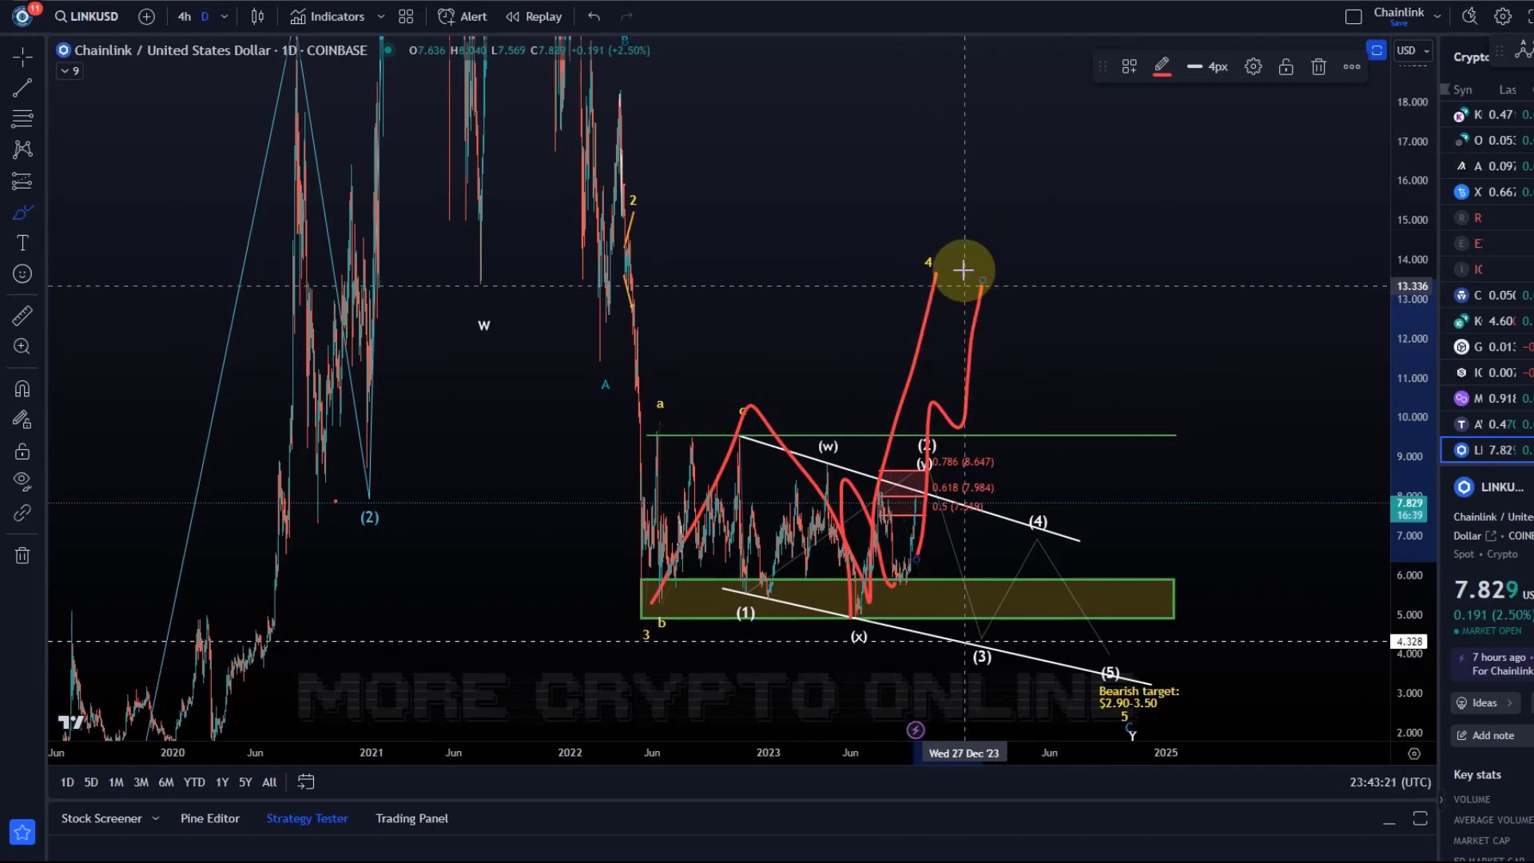
pyautogui.moveTo(928, 208)
pyautogui.mouseDown()
pyautogui.moveTo(879, 256)
pyautogui.moveTo(1003, 199)
pyautogui.moveTo(919, 211)
pyautogui.mouseUp()
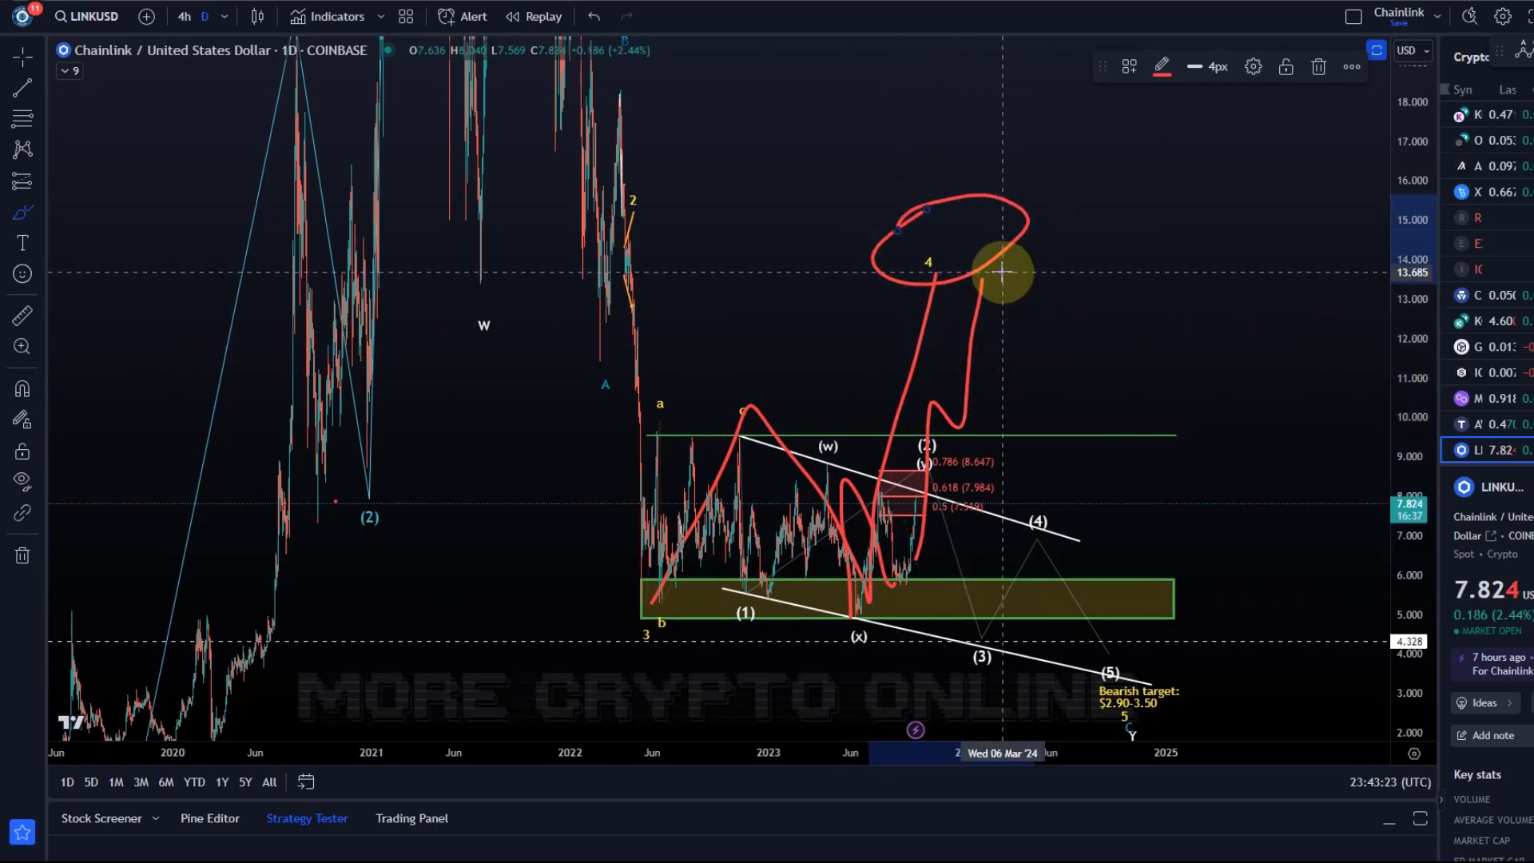
pyautogui.moveTo(1005, 275)
pyautogui.mouseDown()
pyautogui.moveTo(1162, 659)
pyautogui.moveTo(1211, 542)
pyautogui.mouseUp()
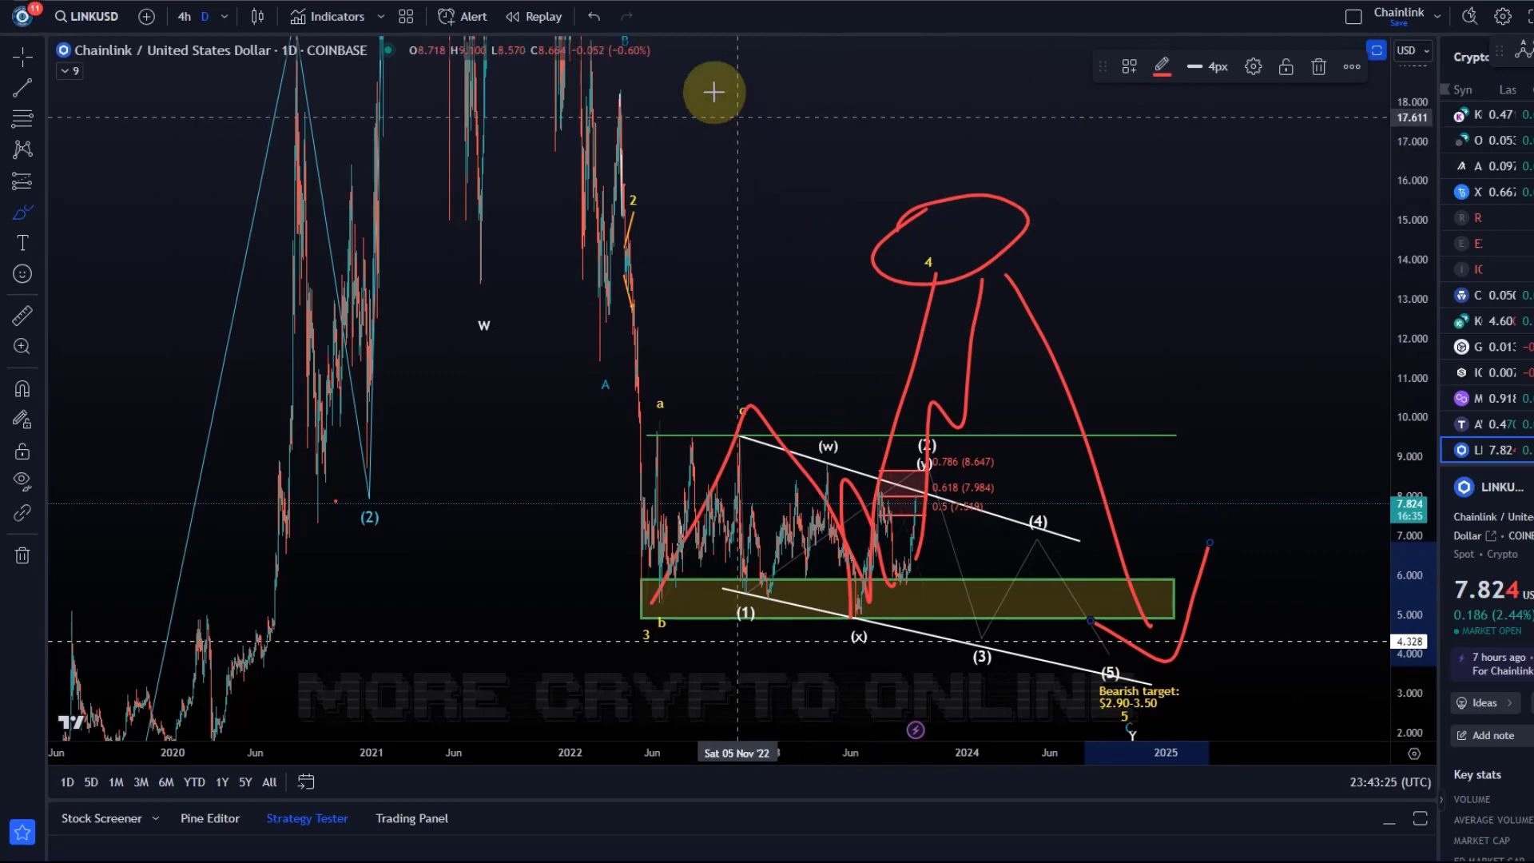
pyautogui.click(593, 18)
pyautogui.click(593, 17)
pyautogui.click(593, 18)
pyautogui.click(593, 17)
# Remove the last red sketch and zoom in on the 2021–2025 candles
pyautogui.click(591, 17)
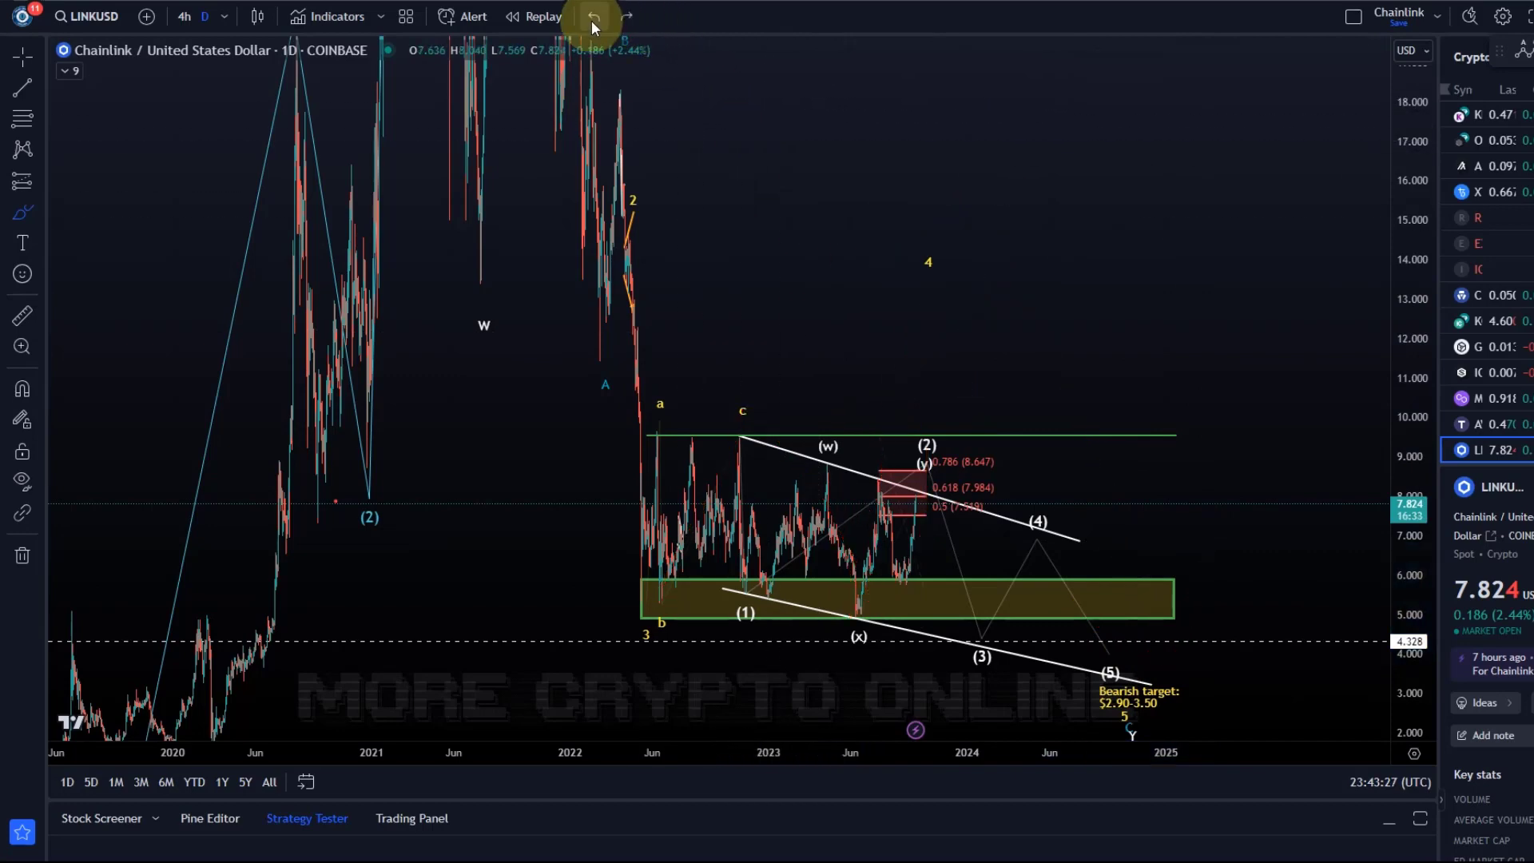
pyautogui.moveTo(853, 321); pyautogui.dragTo(877, 199)
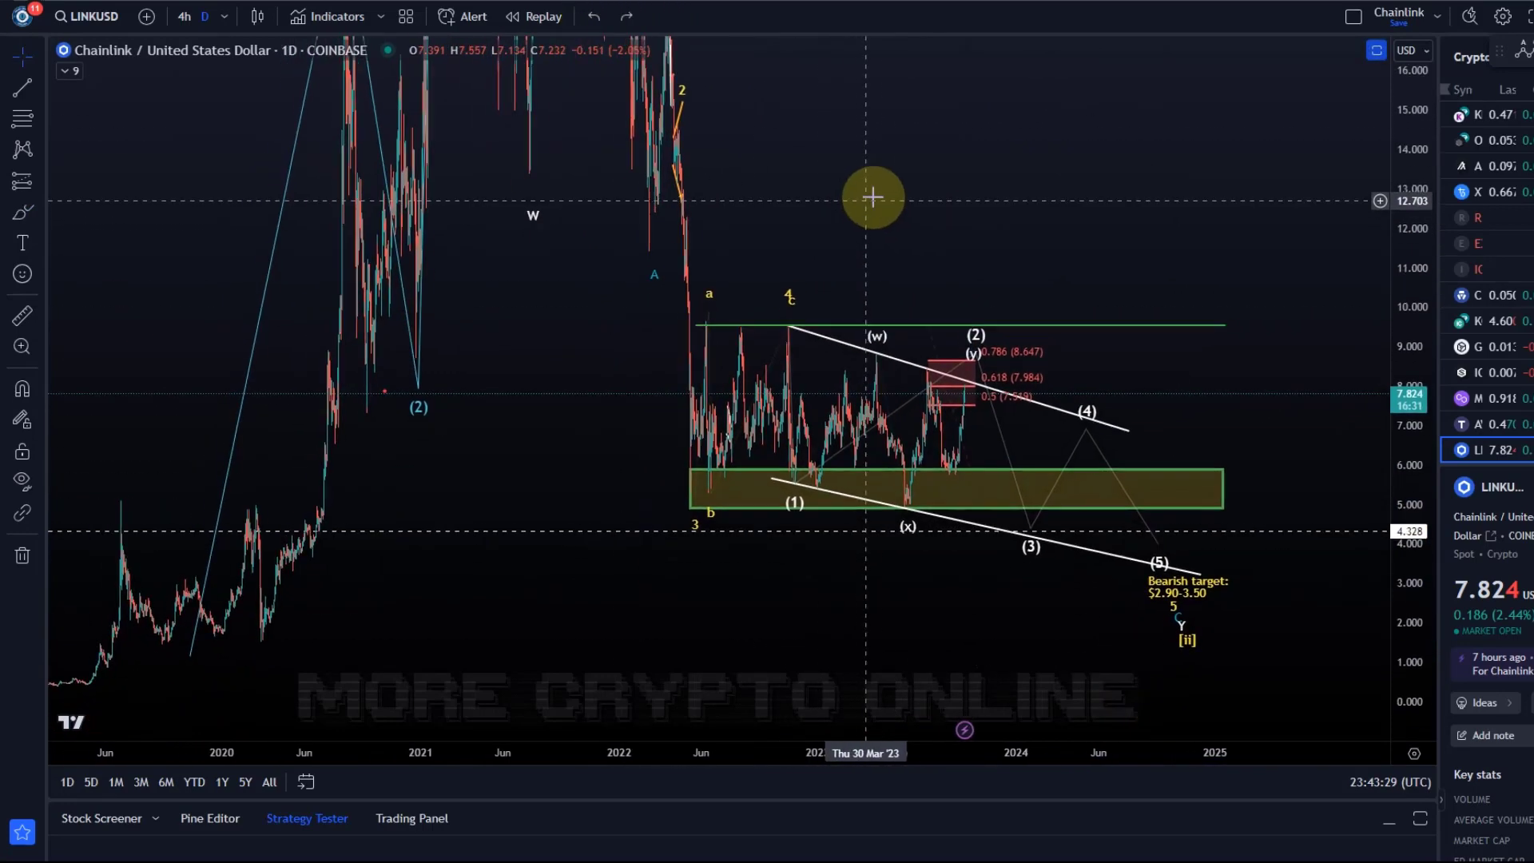
pyautogui.scroll(3, 877, 208)
pyautogui.moveTo(1400, 629); pyautogui.dragTo(1378, 436)
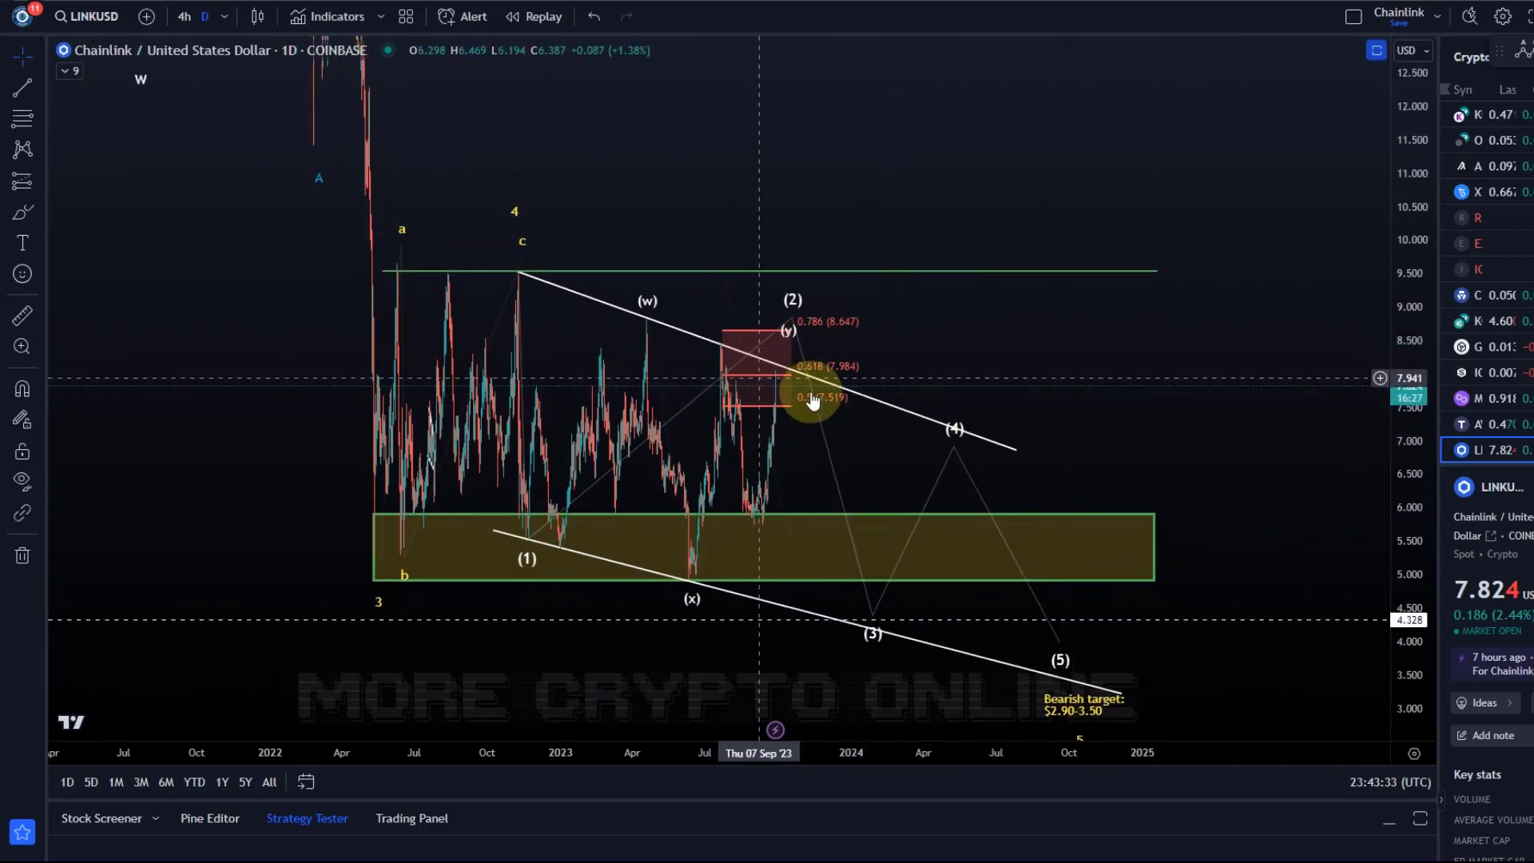
# Inspect the descending white trendline, the Elliott-wave projection and the Fibonacci retracement anchors
pyautogui.click(795, 371)
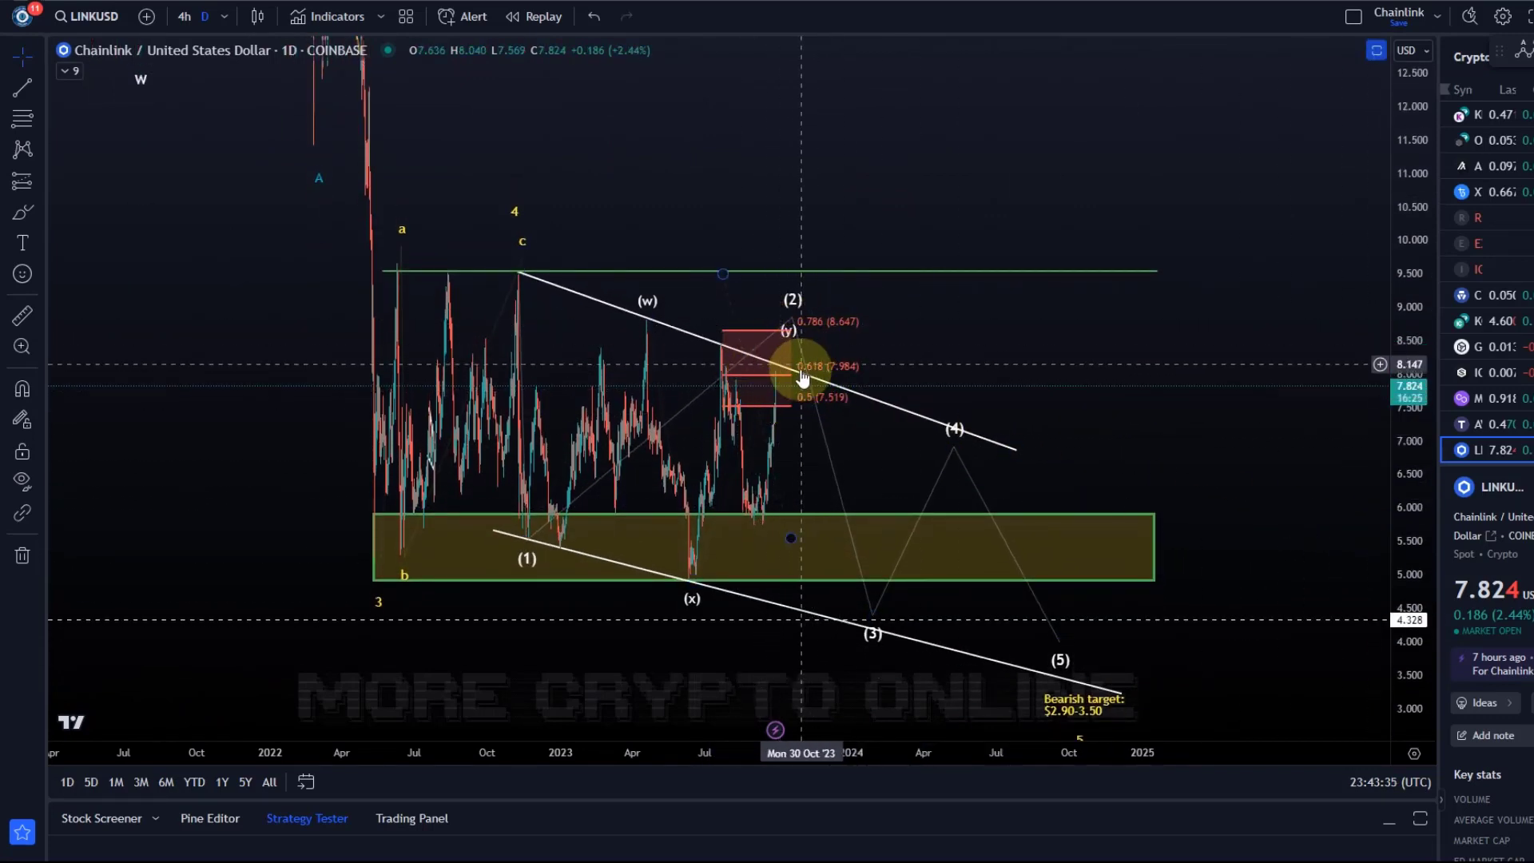
pyautogui.click(834, 394)
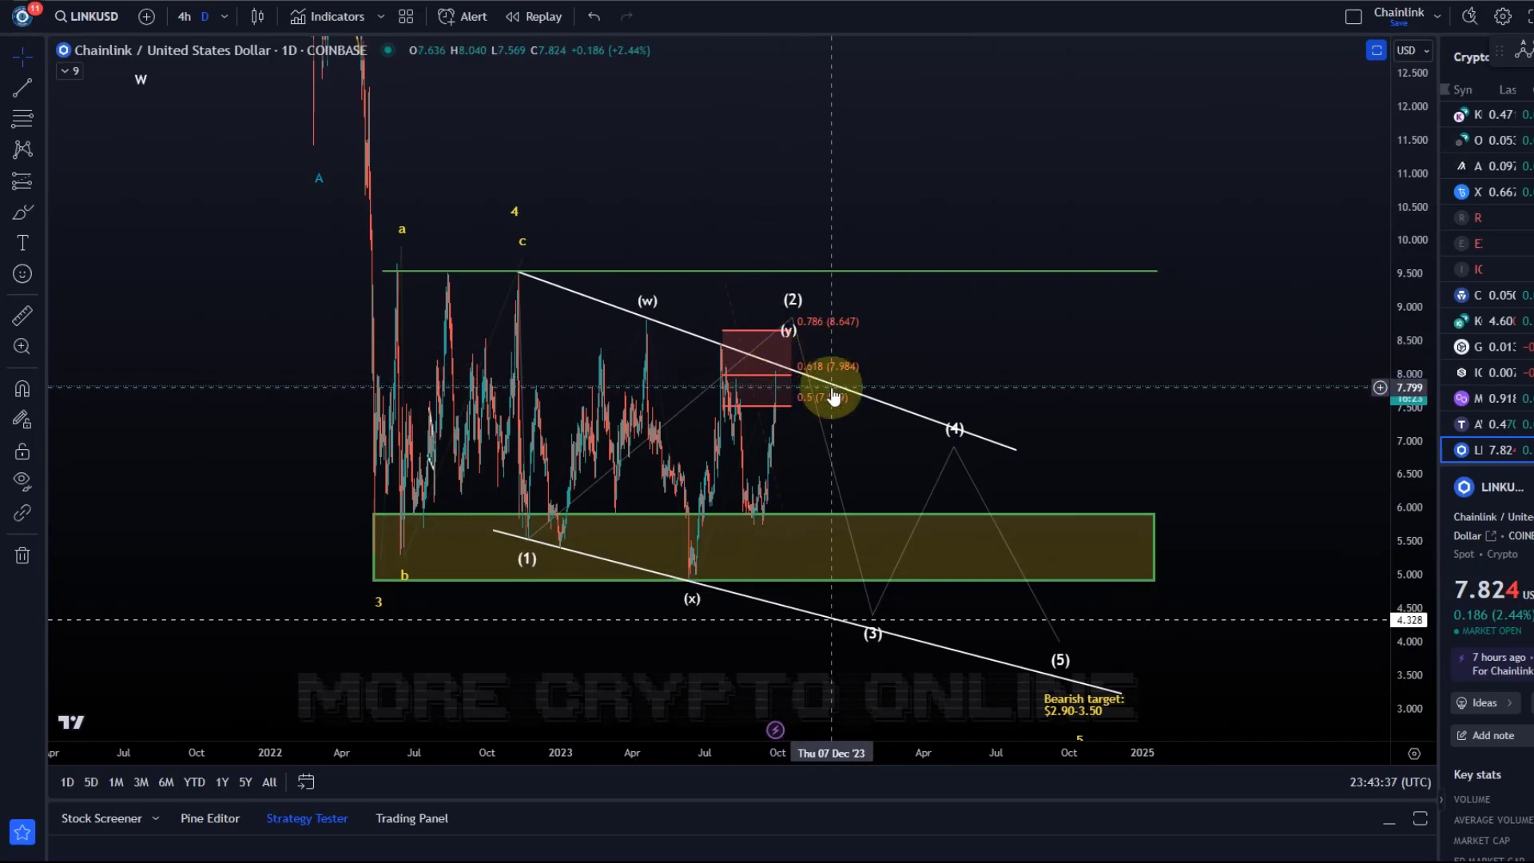
pyautogui.scroll(3, 833, 394)
pyautogui.scroll(-3, 1105, 301)
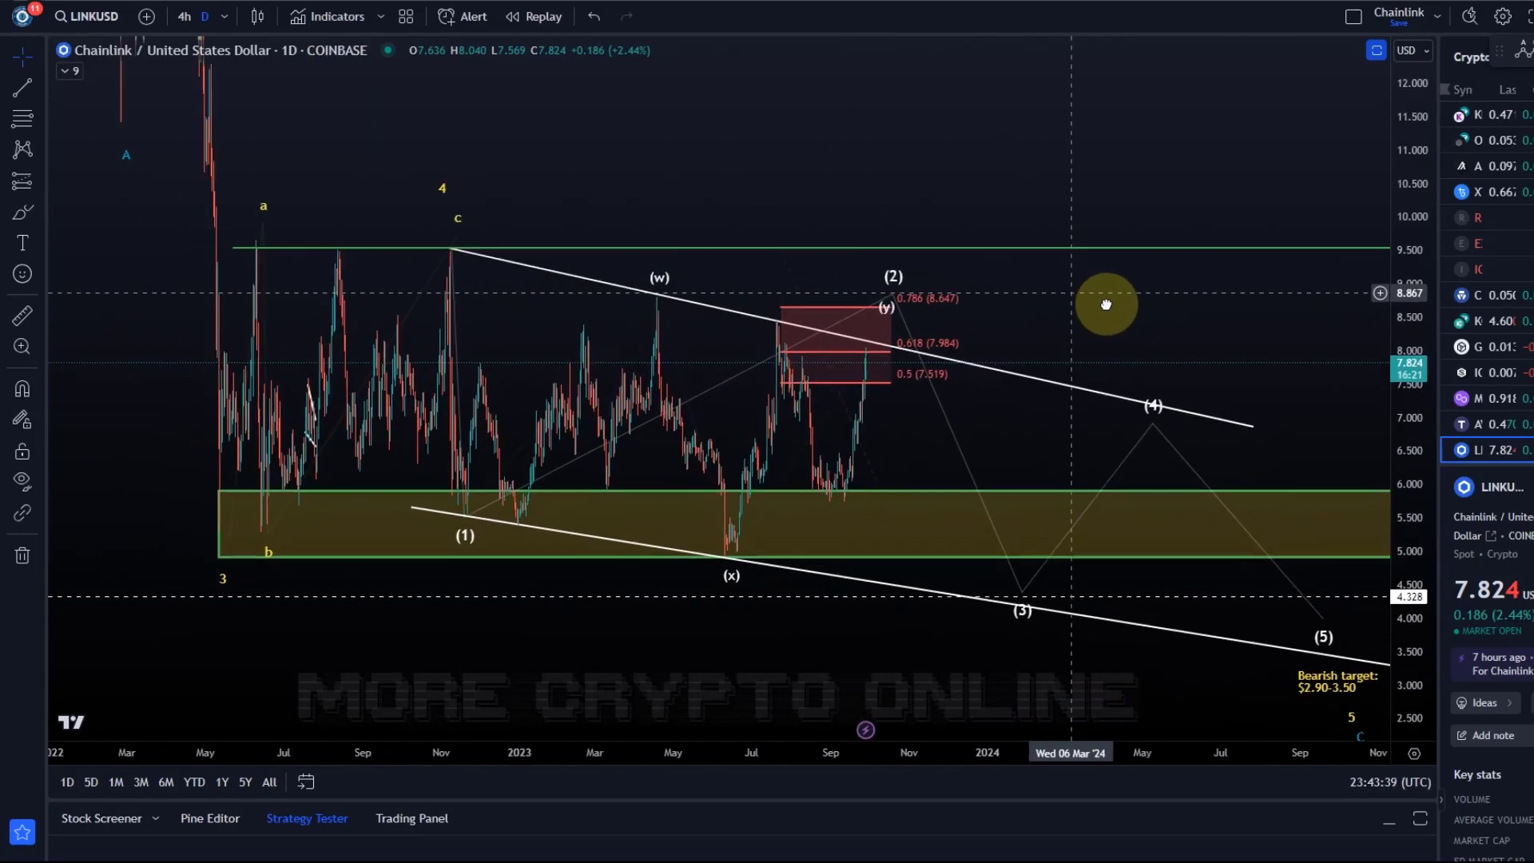
pyautogui.scroll(5, 1060, 349)
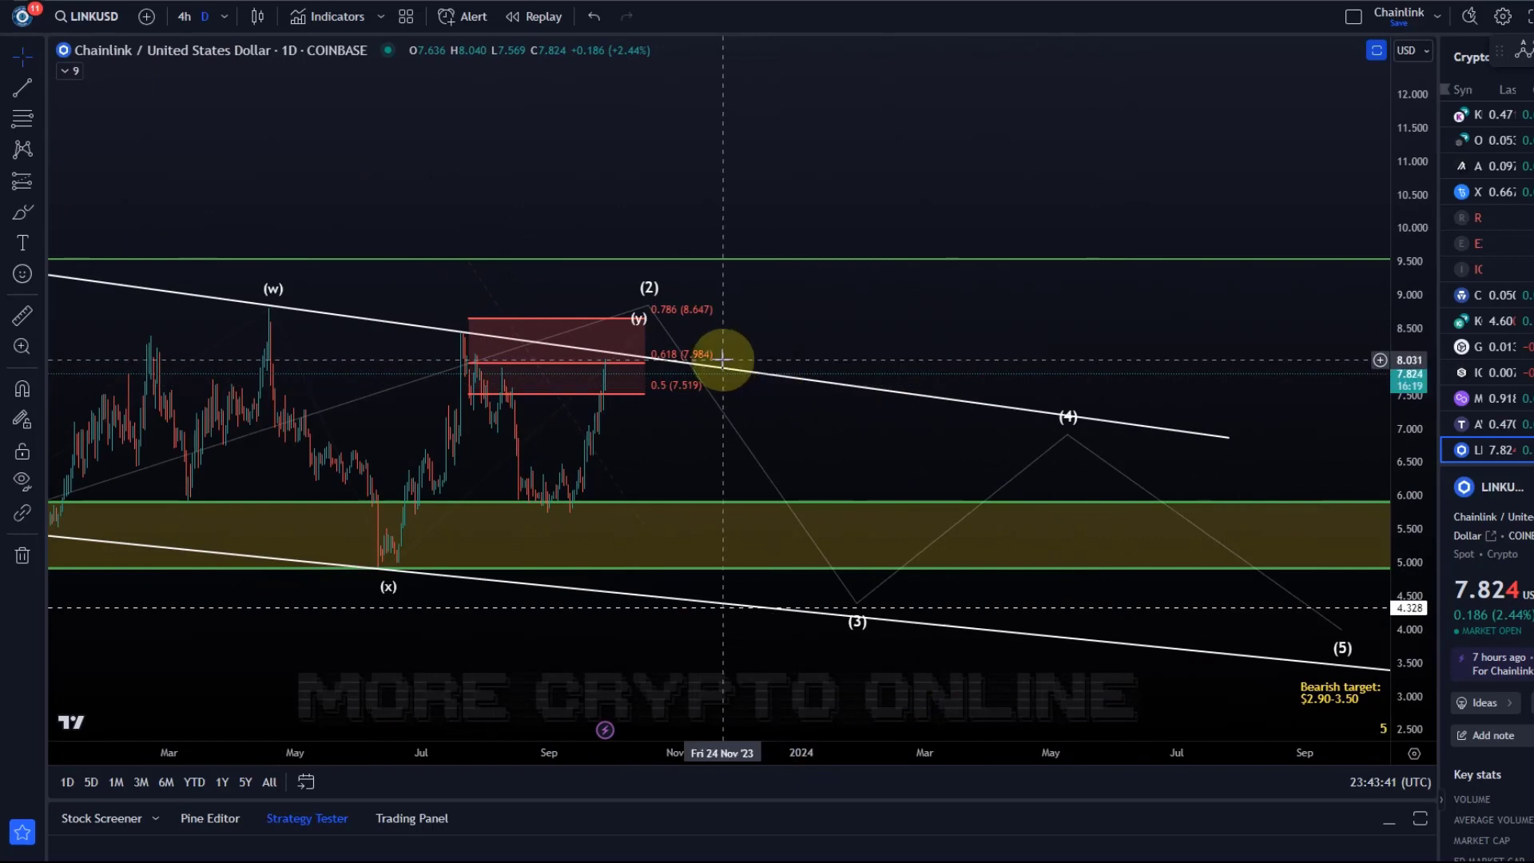
pyautogui.click(600, 324)
pyautogui.click(621, 321)
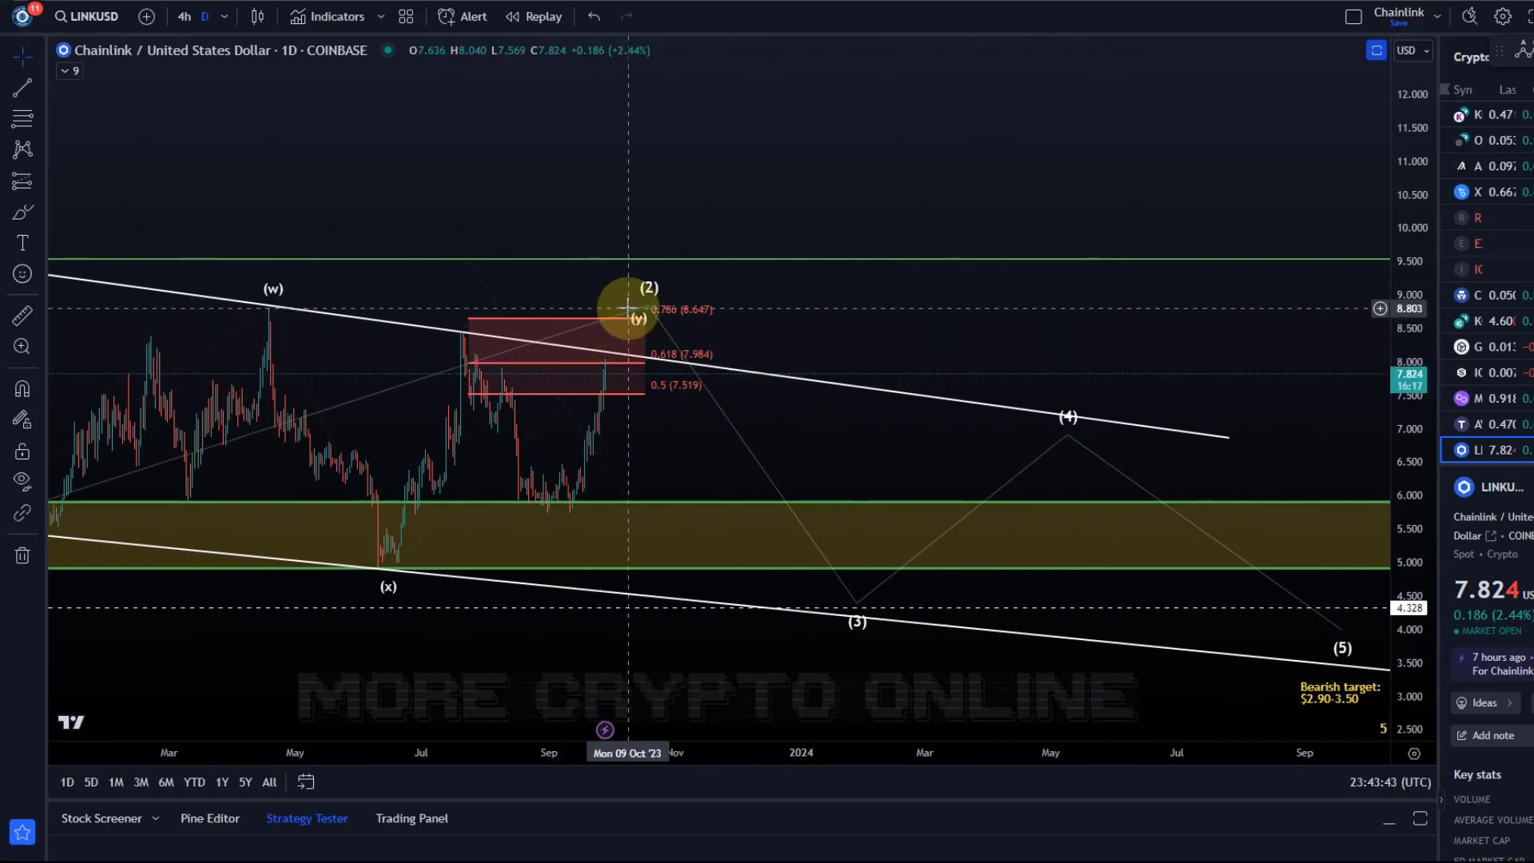
pyautogui.scroll(-3, 600, 331)
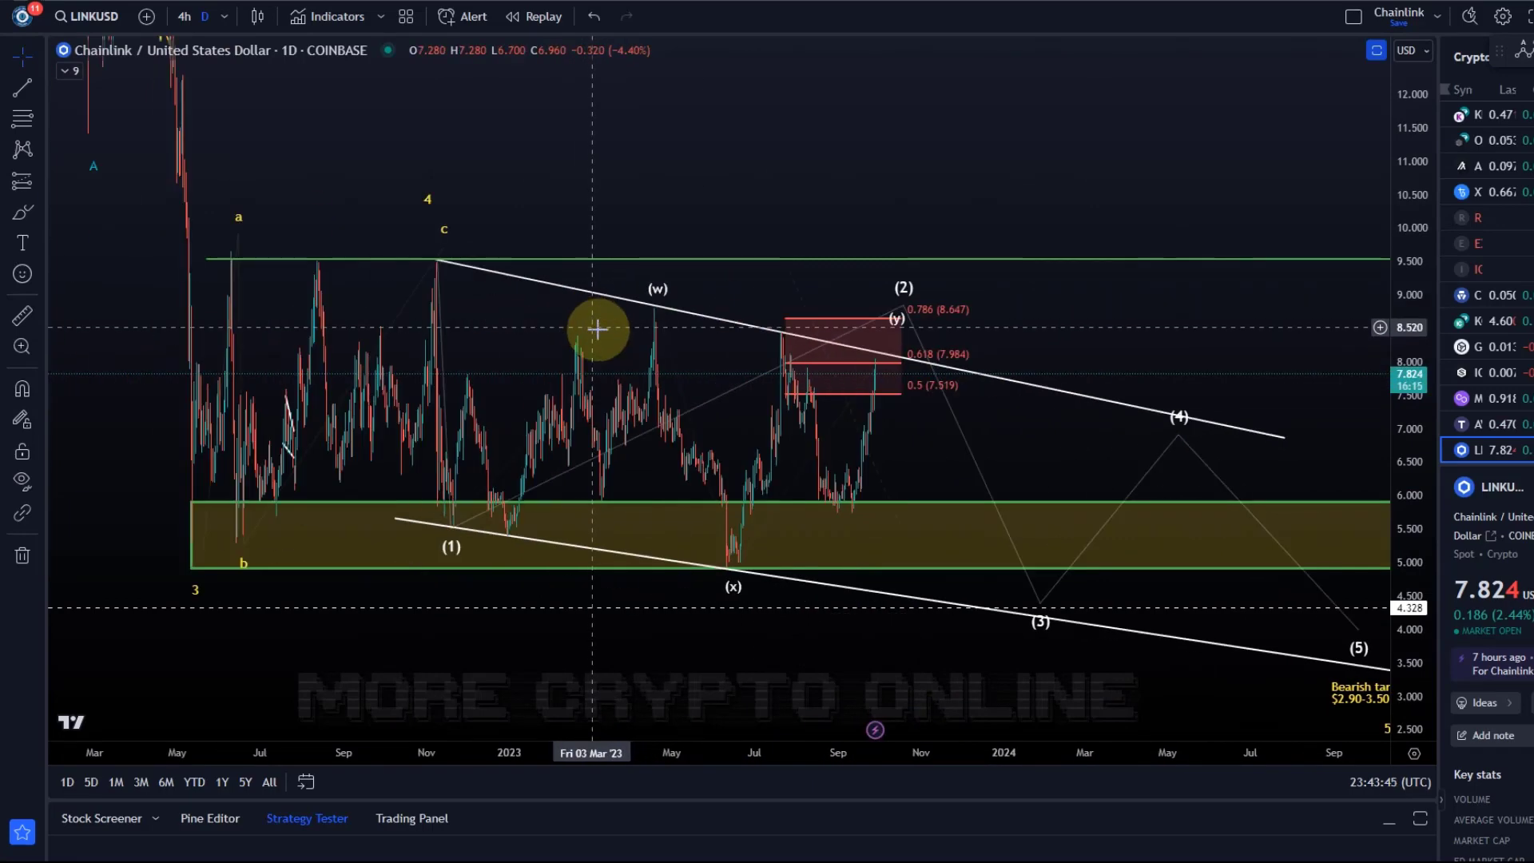
pyautogui.click(881, 369)
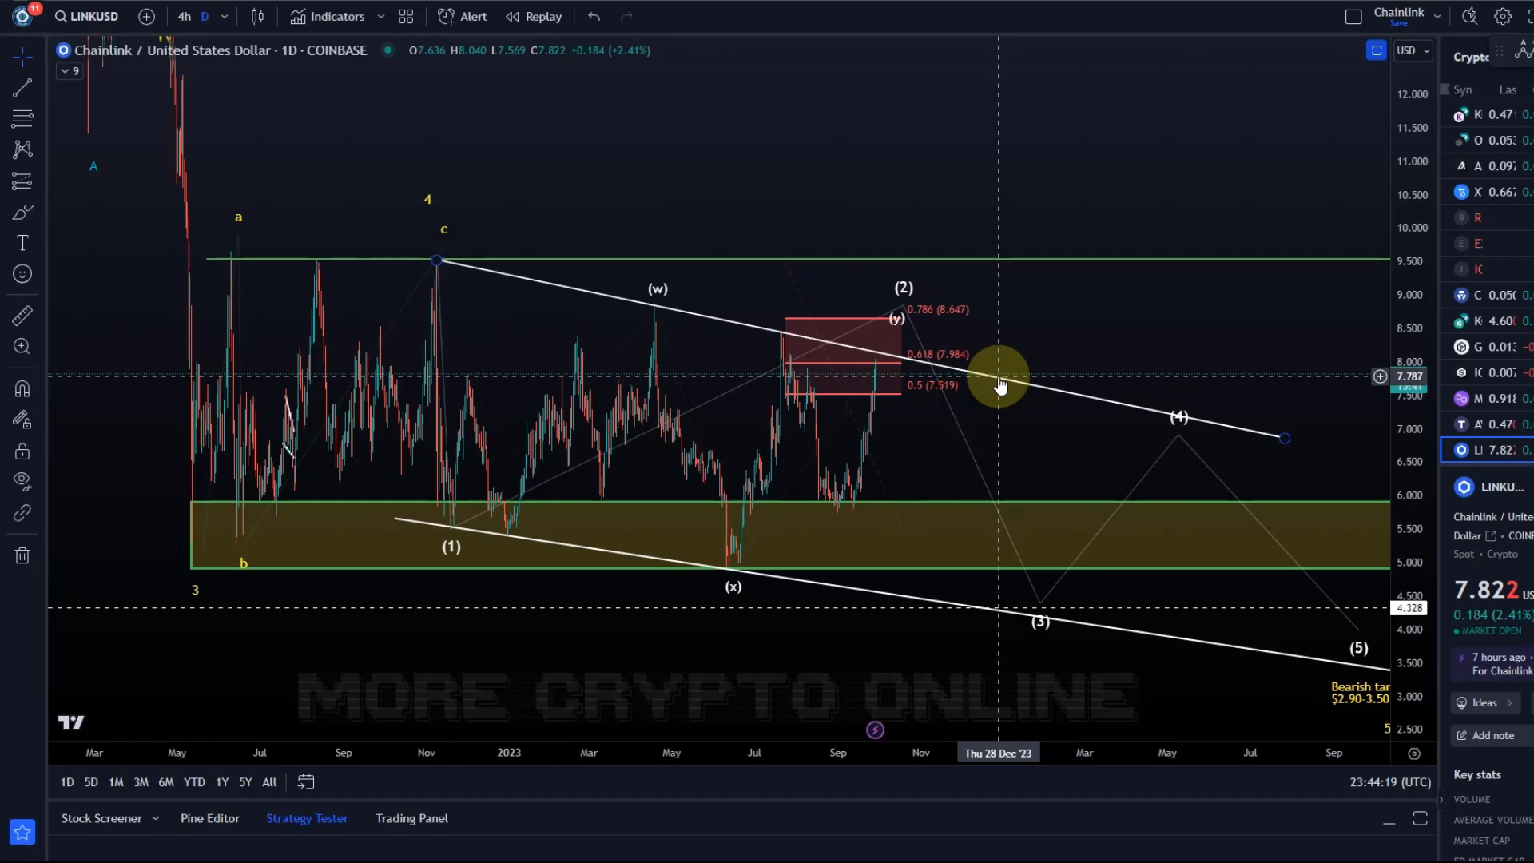
# Pan and compress the chart to frame the triangle with waves (3)–(5) down to $2.90–3.50
pyautogui.moveTo(733, 82); pyautogui.dragTo(883, 349)
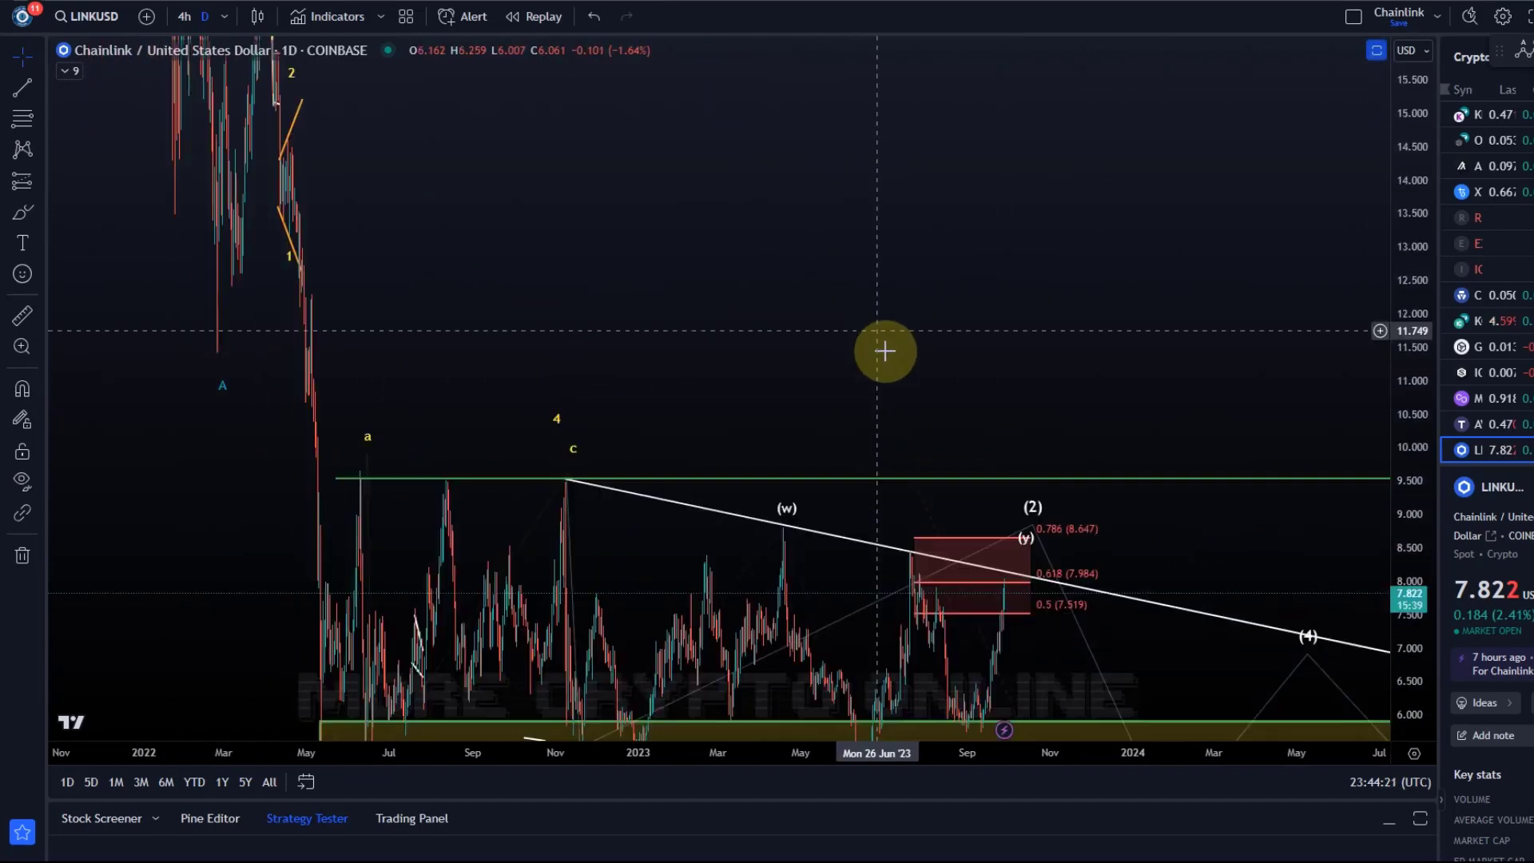
pyautogui.moveTo(434, 257); pyautogui.dragTo(714, 511)
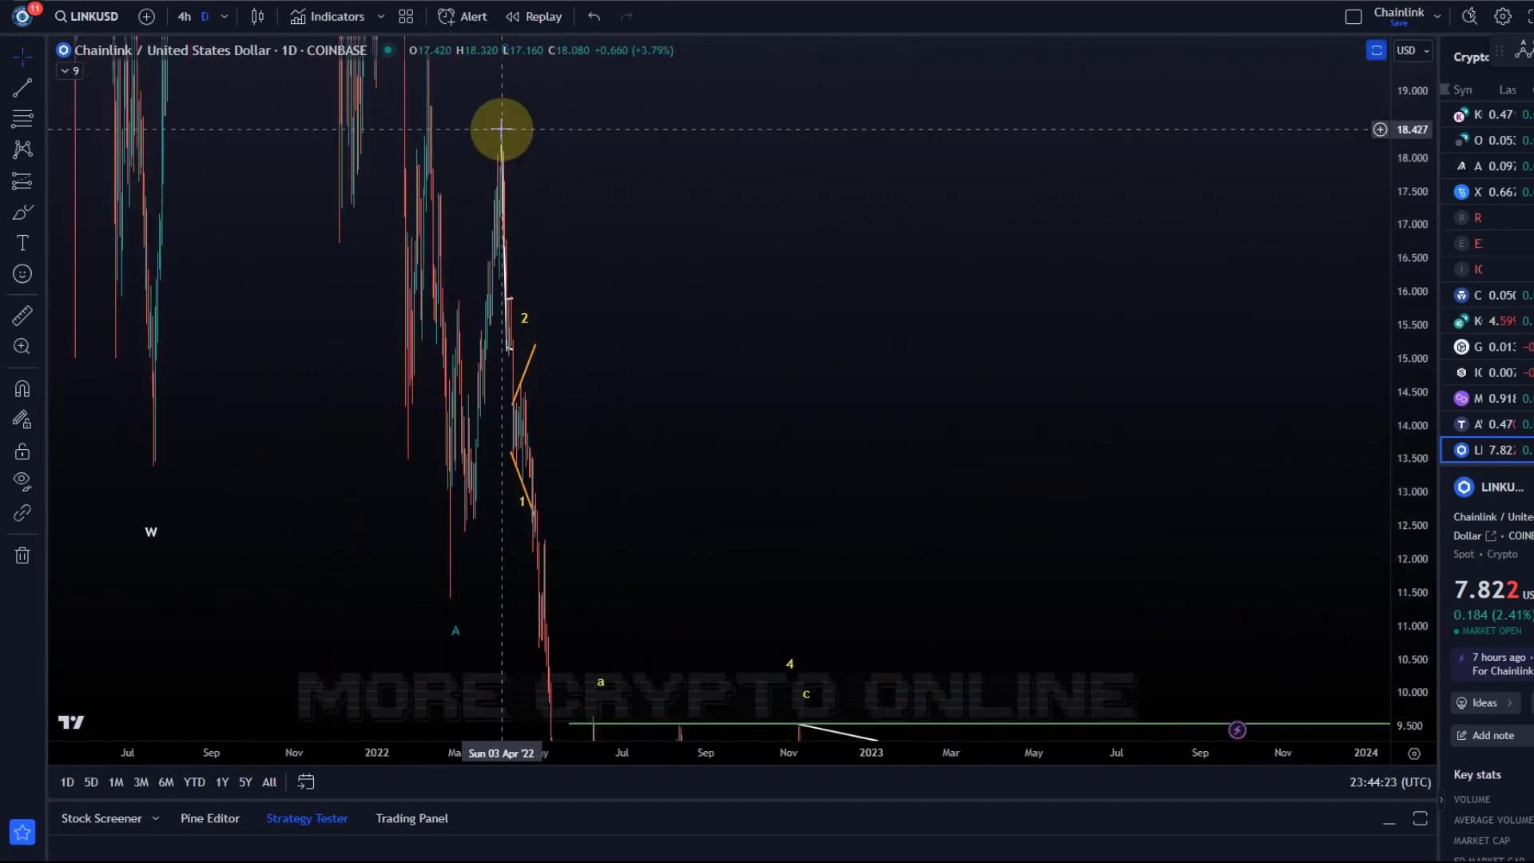
pyautogui.moveTo(870, 421); pyautogui.dragTo(774, 108)
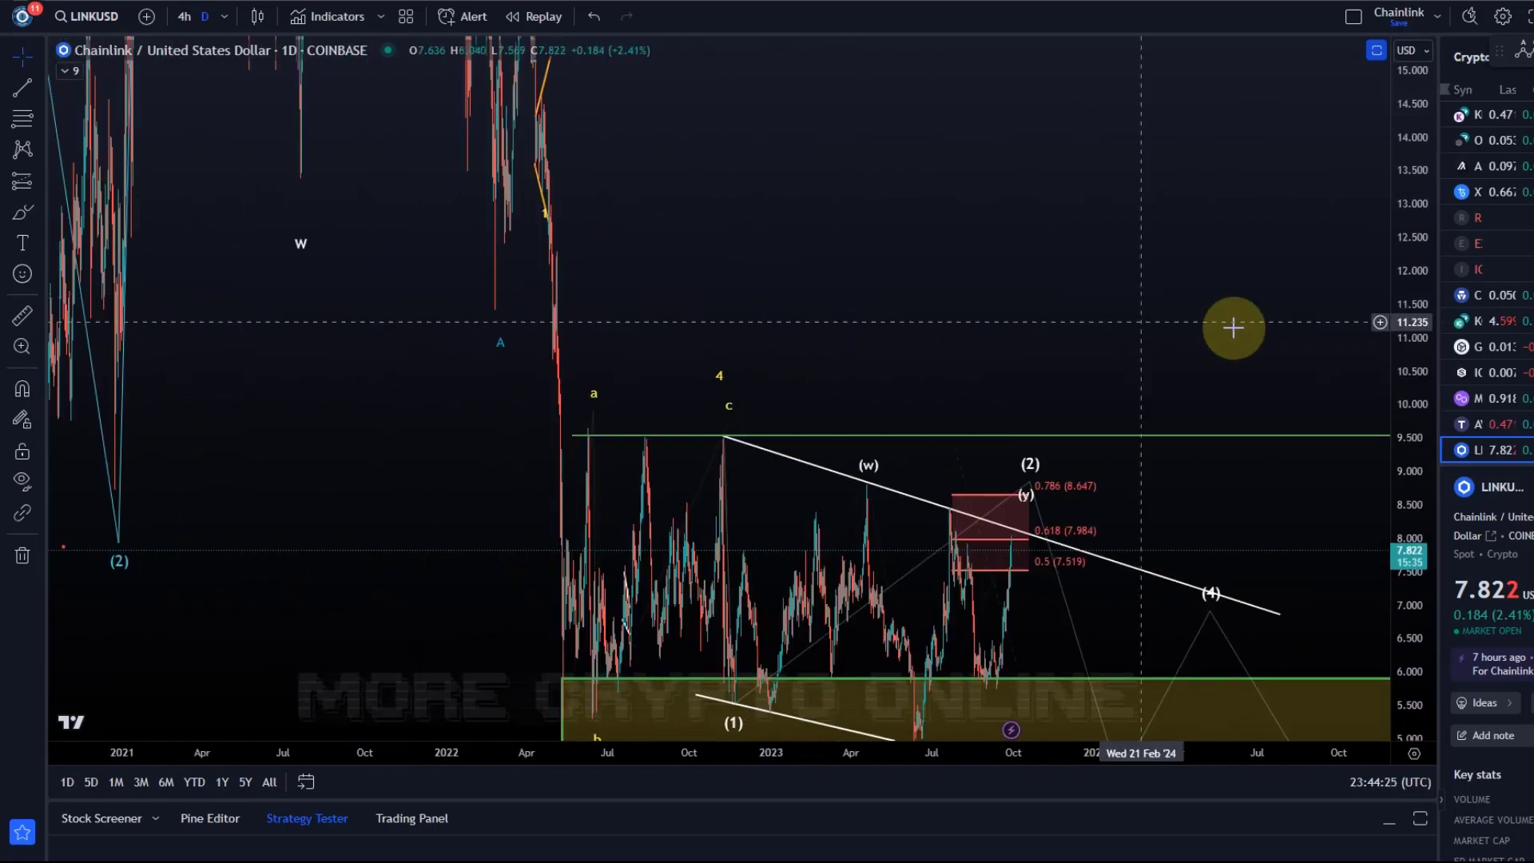
pyautogui.moveTo(1404, 301); pyautogui.dragTo(1479, 620)
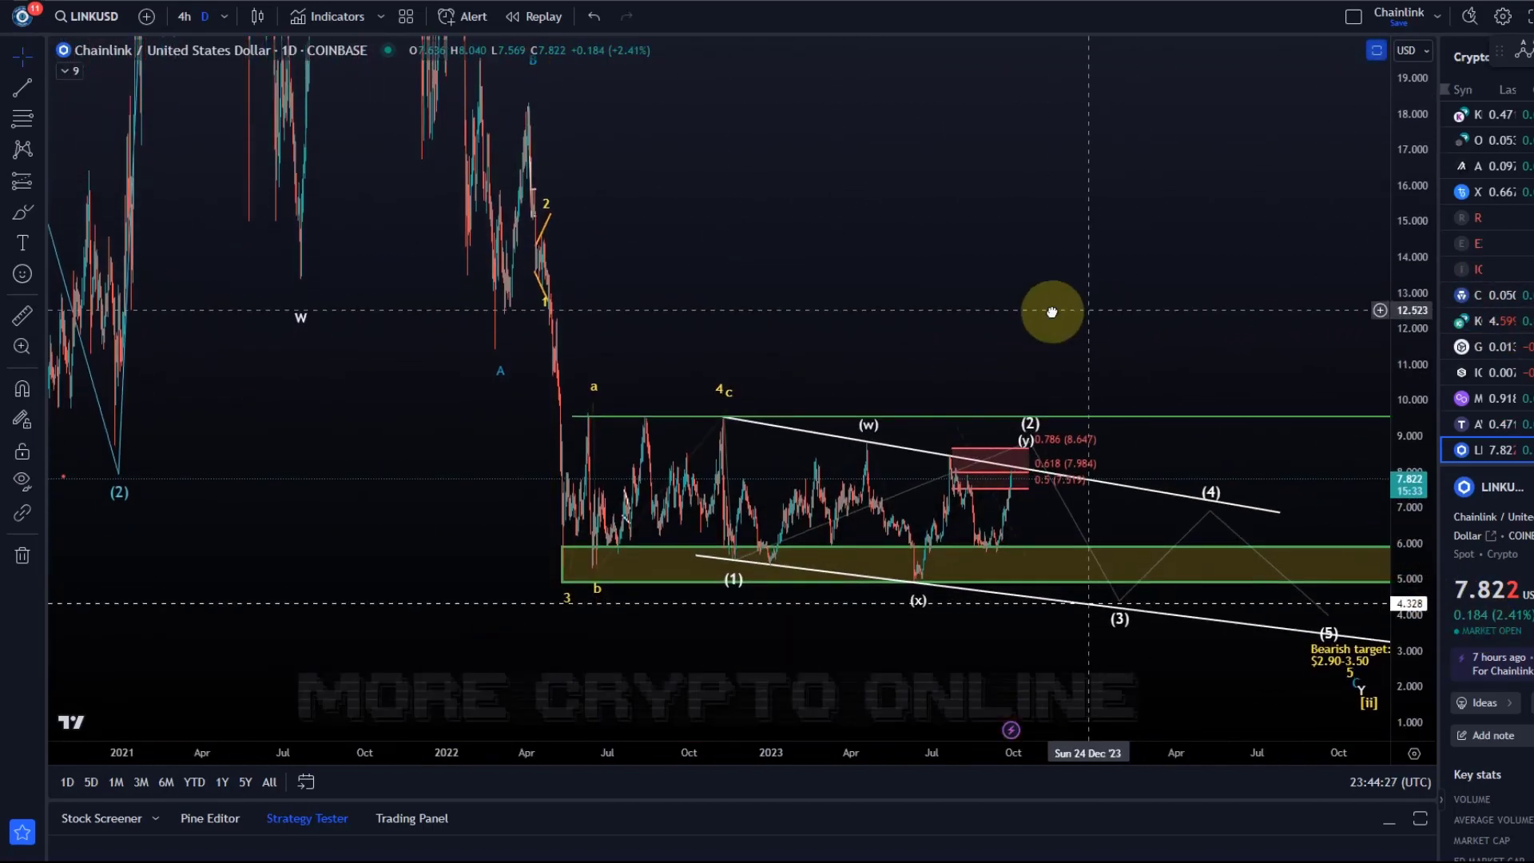
pyautogui.moveTo(1045, 311); pyautogui.dragTo(788, 284)
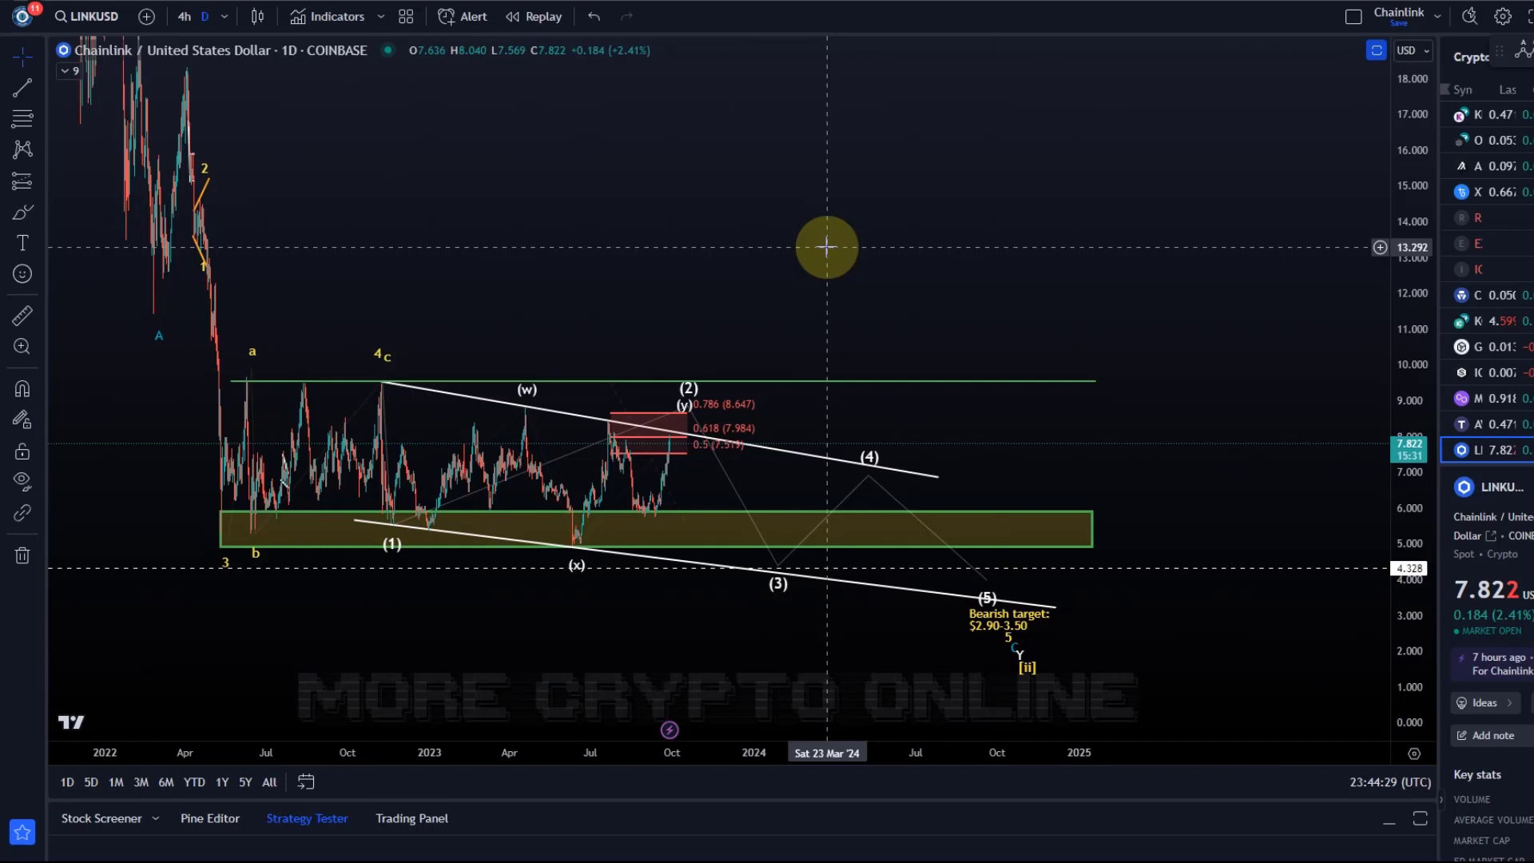